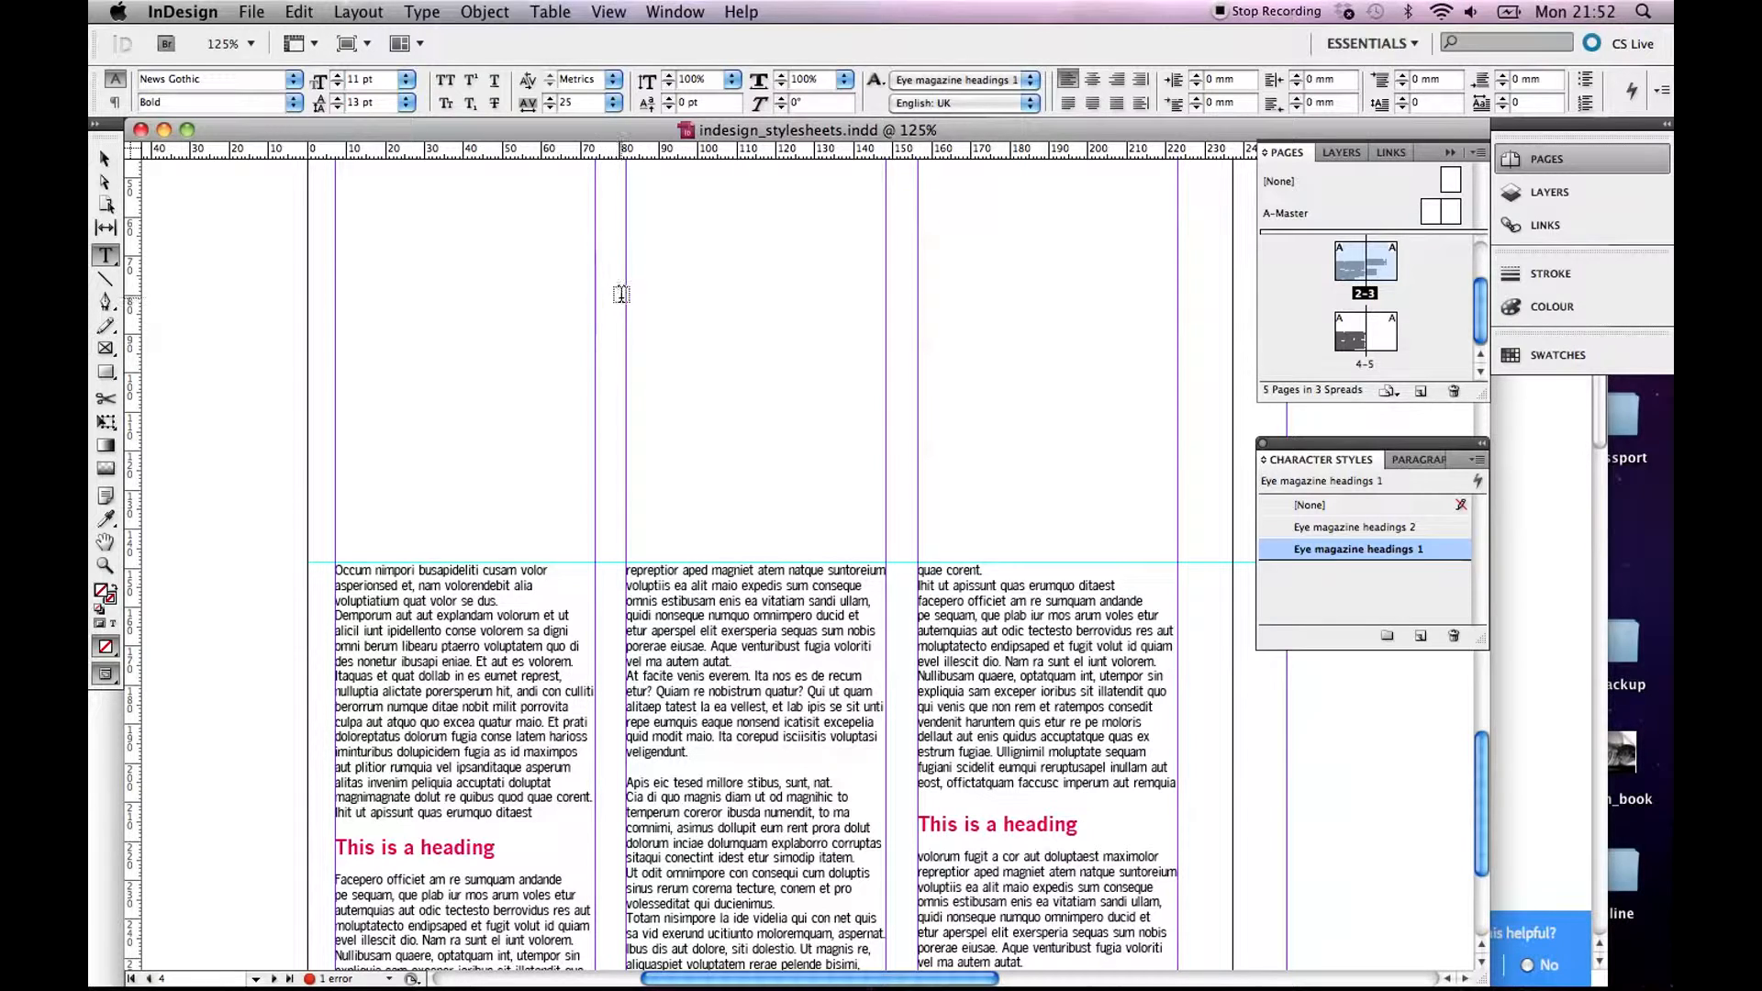
# Step: Create a text frame about 76 by 34 mm above the middle column containing "This is a very interesting quote from the body text" in quotation marks
pyautogui.moveTo(604, 297); pyautogui.dragTo(903, 434)
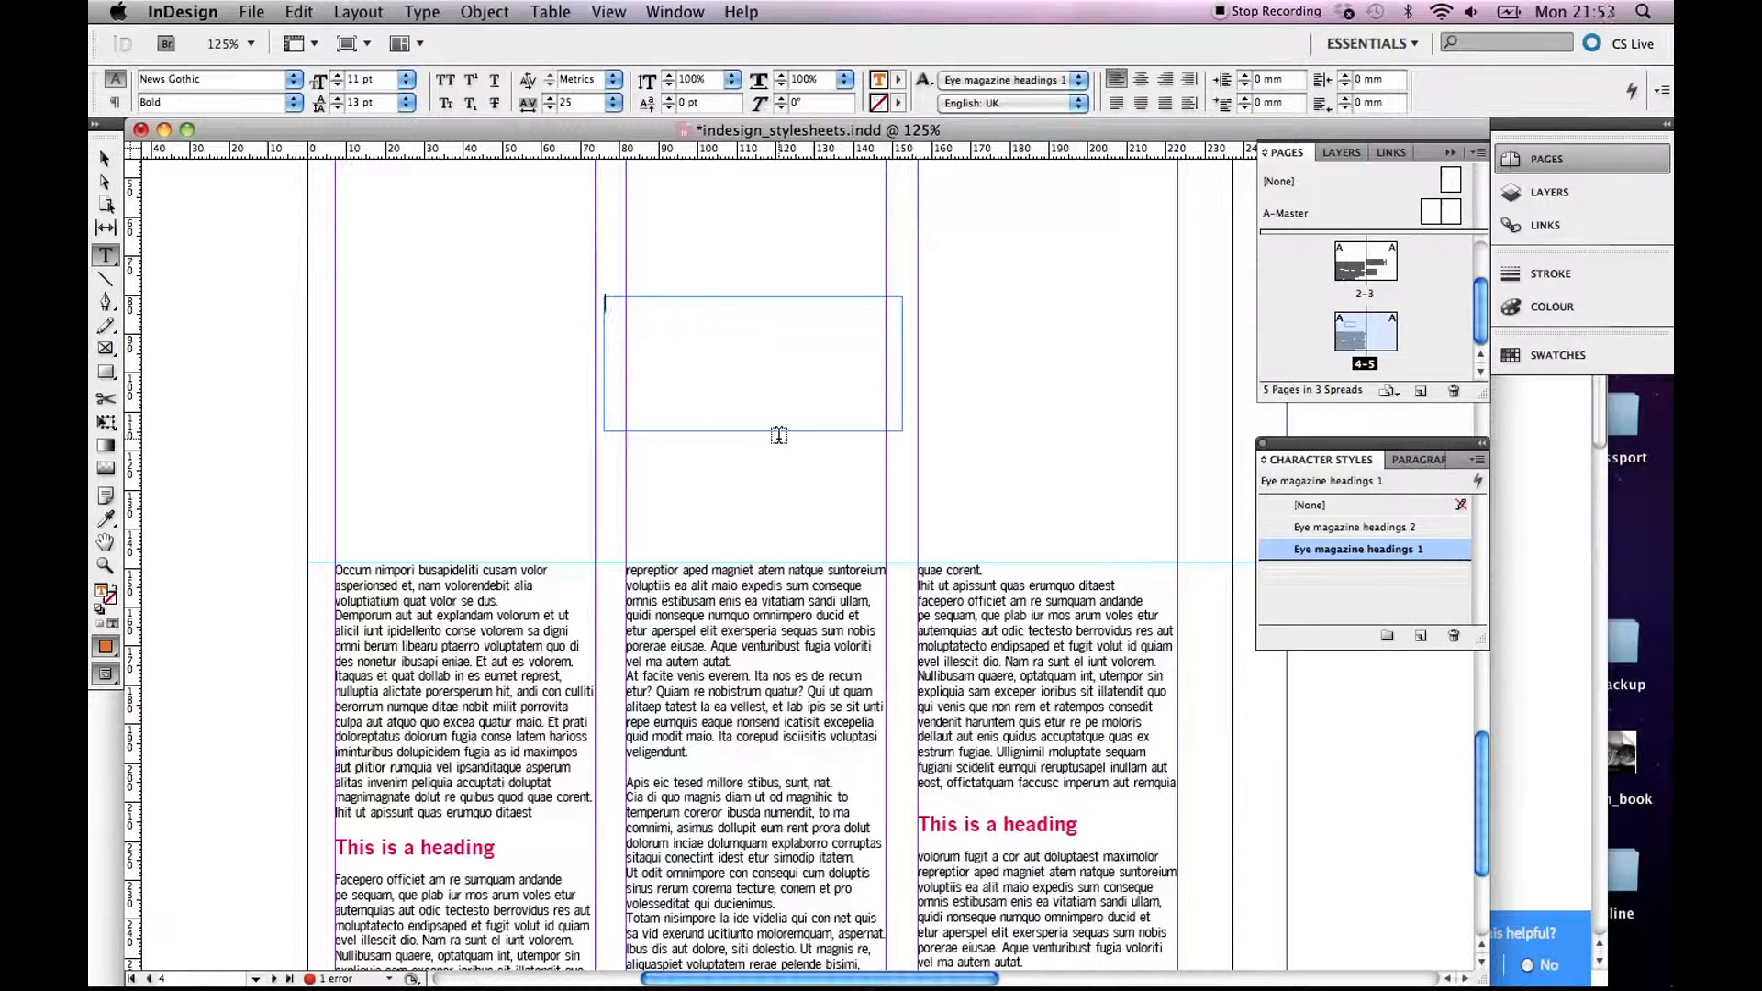
pyautogui.write('"This is a ')
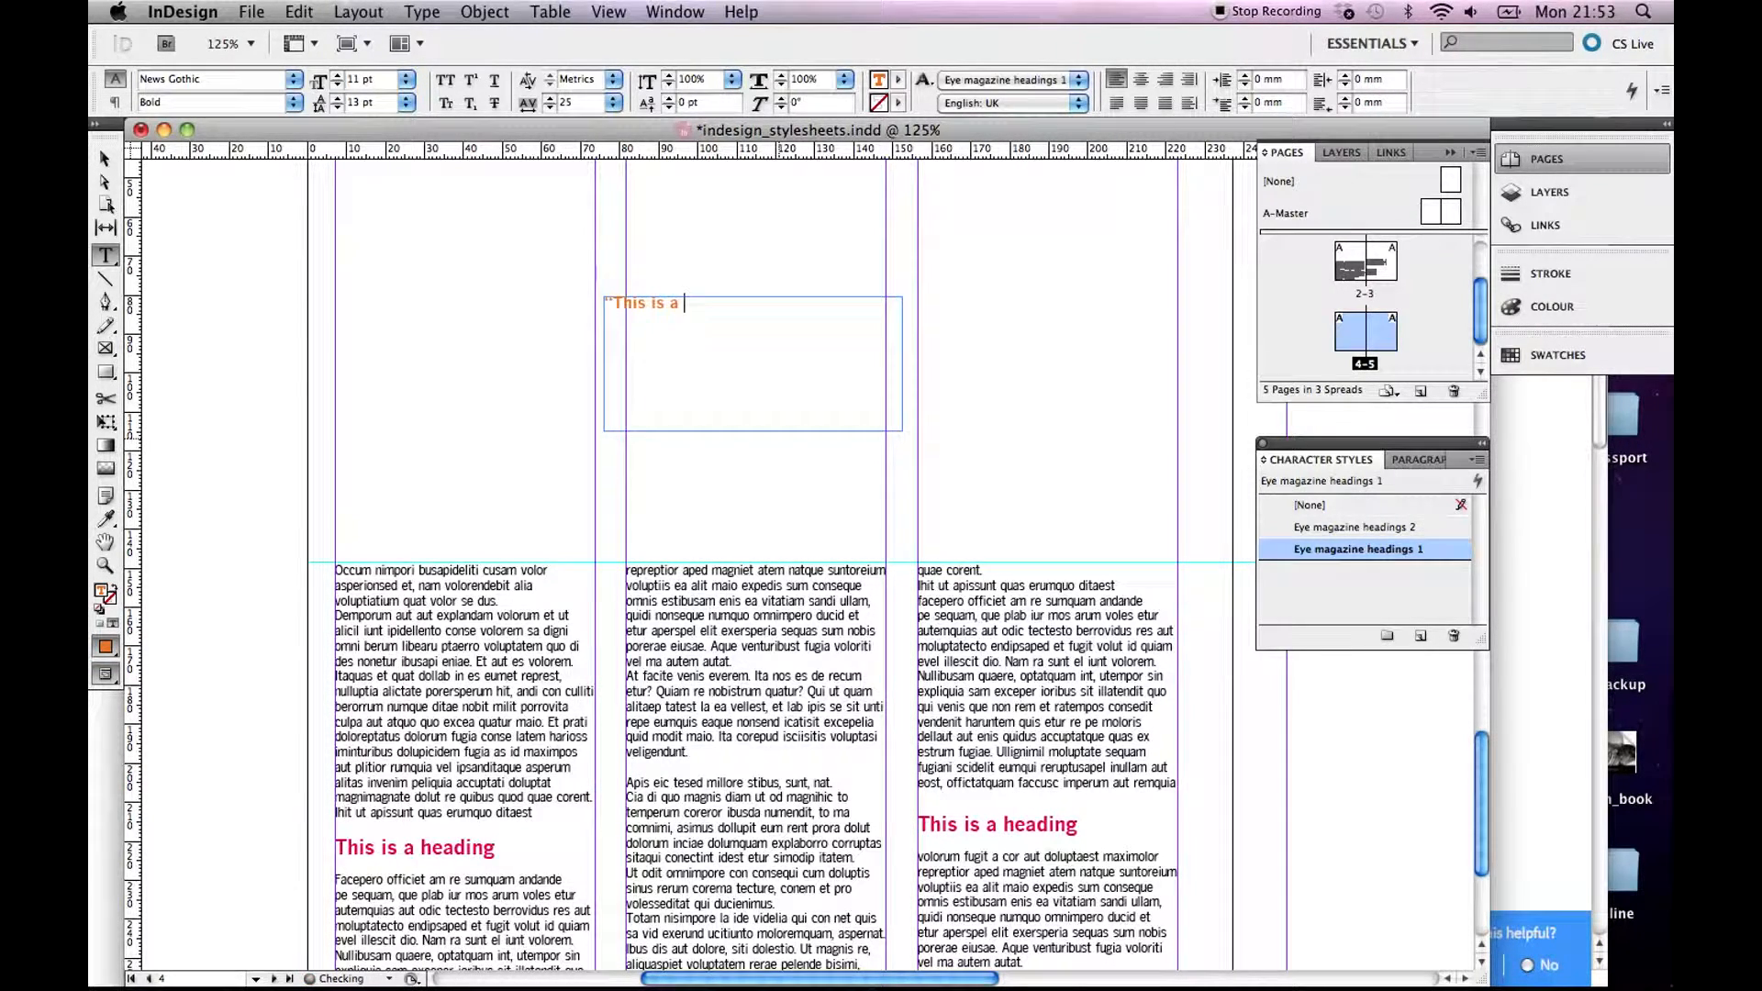
pyautogui.write('very intere')
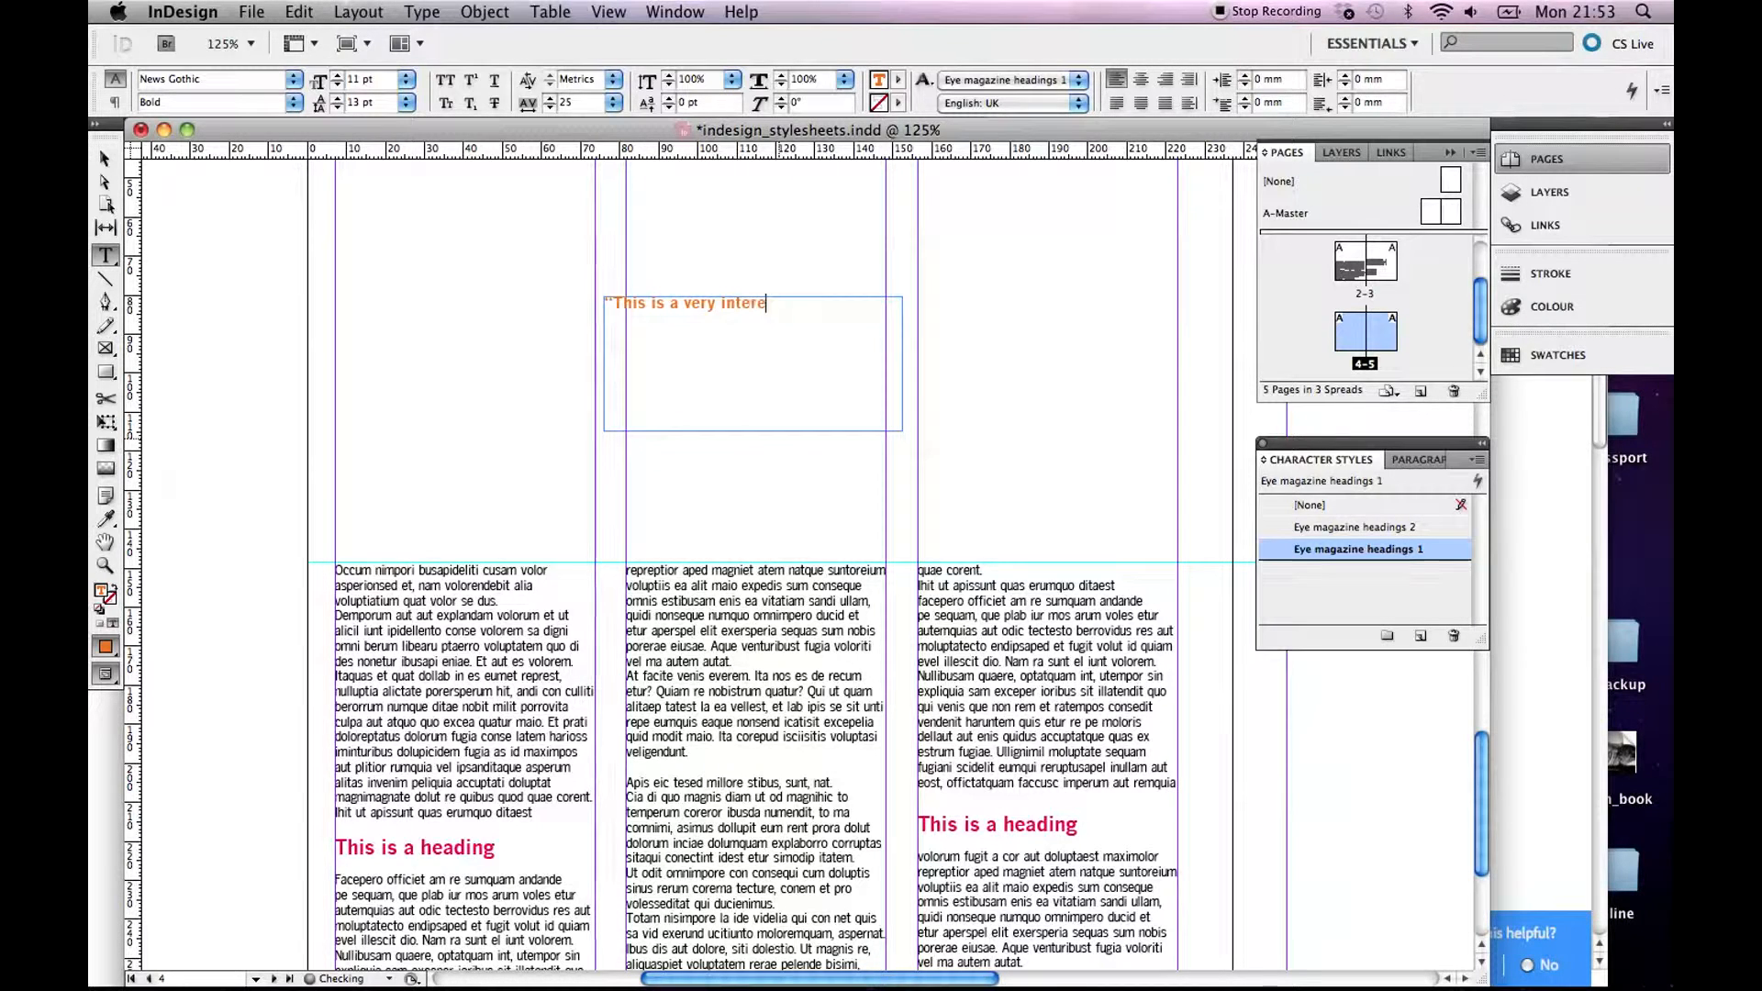
pyautogui.write('sting quote from the body ')
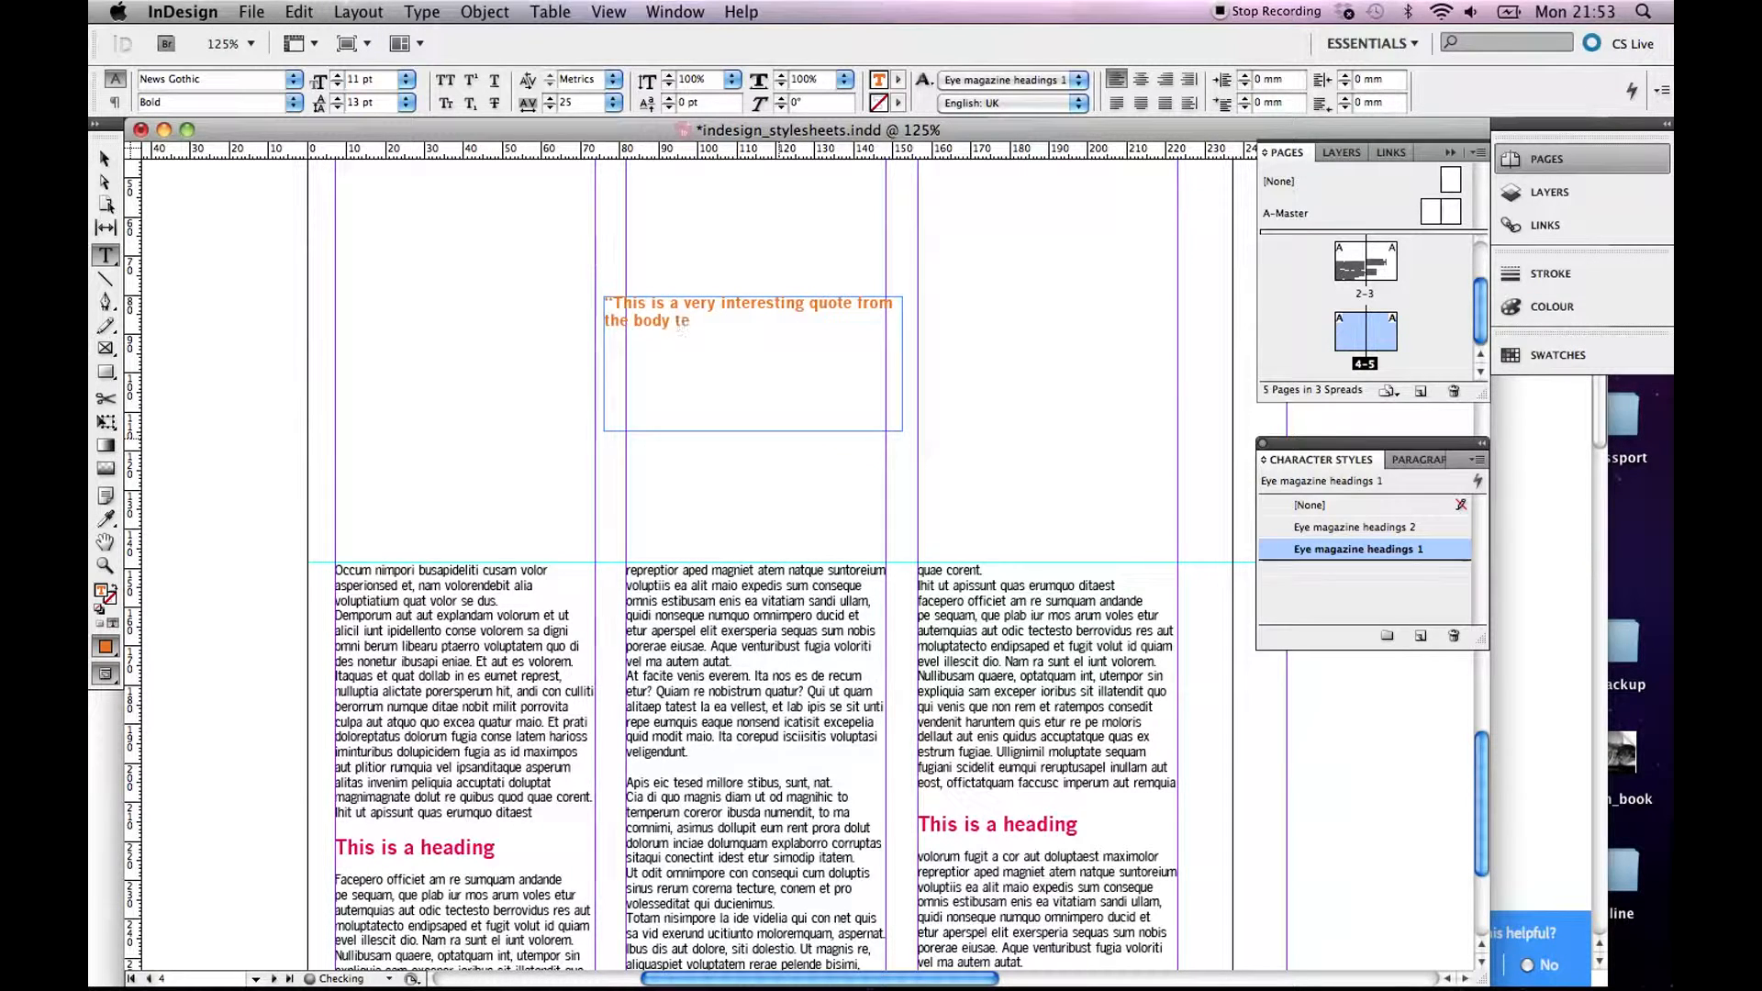
pyautogui.write('text"')
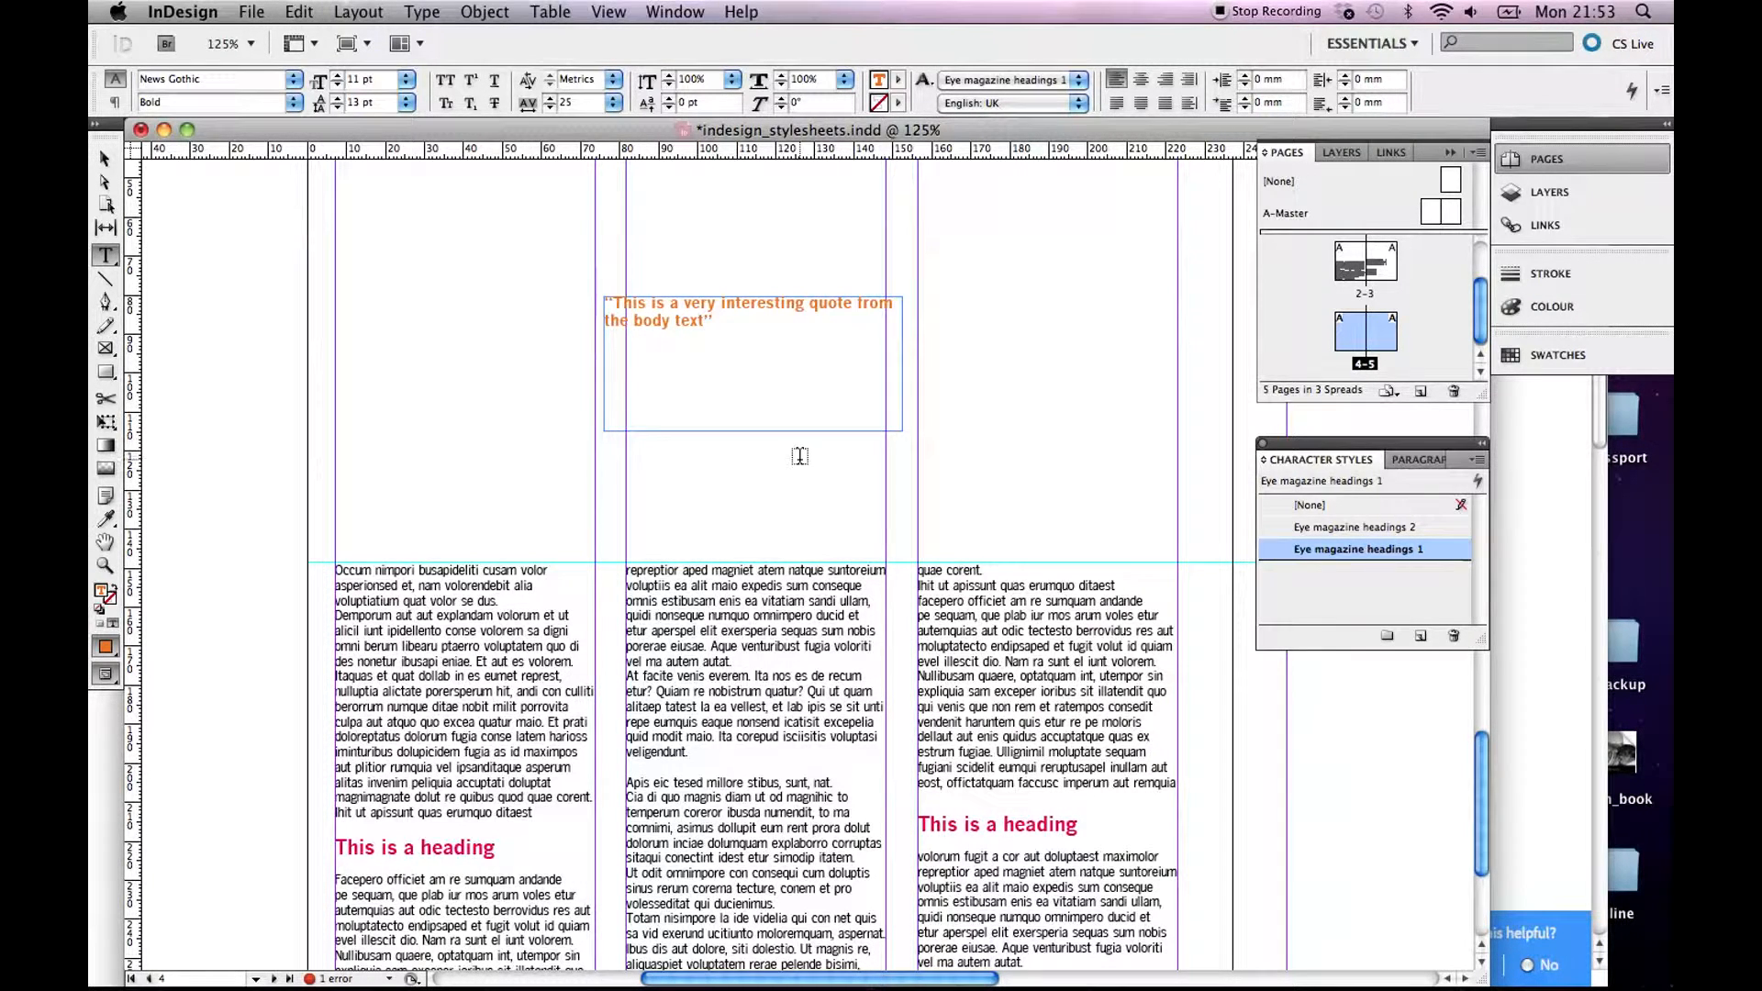
# Step: Clear the character style from the whole quote and apply the "Eye magazine pull quote" paragraph style
pyautogui.press('super+a')
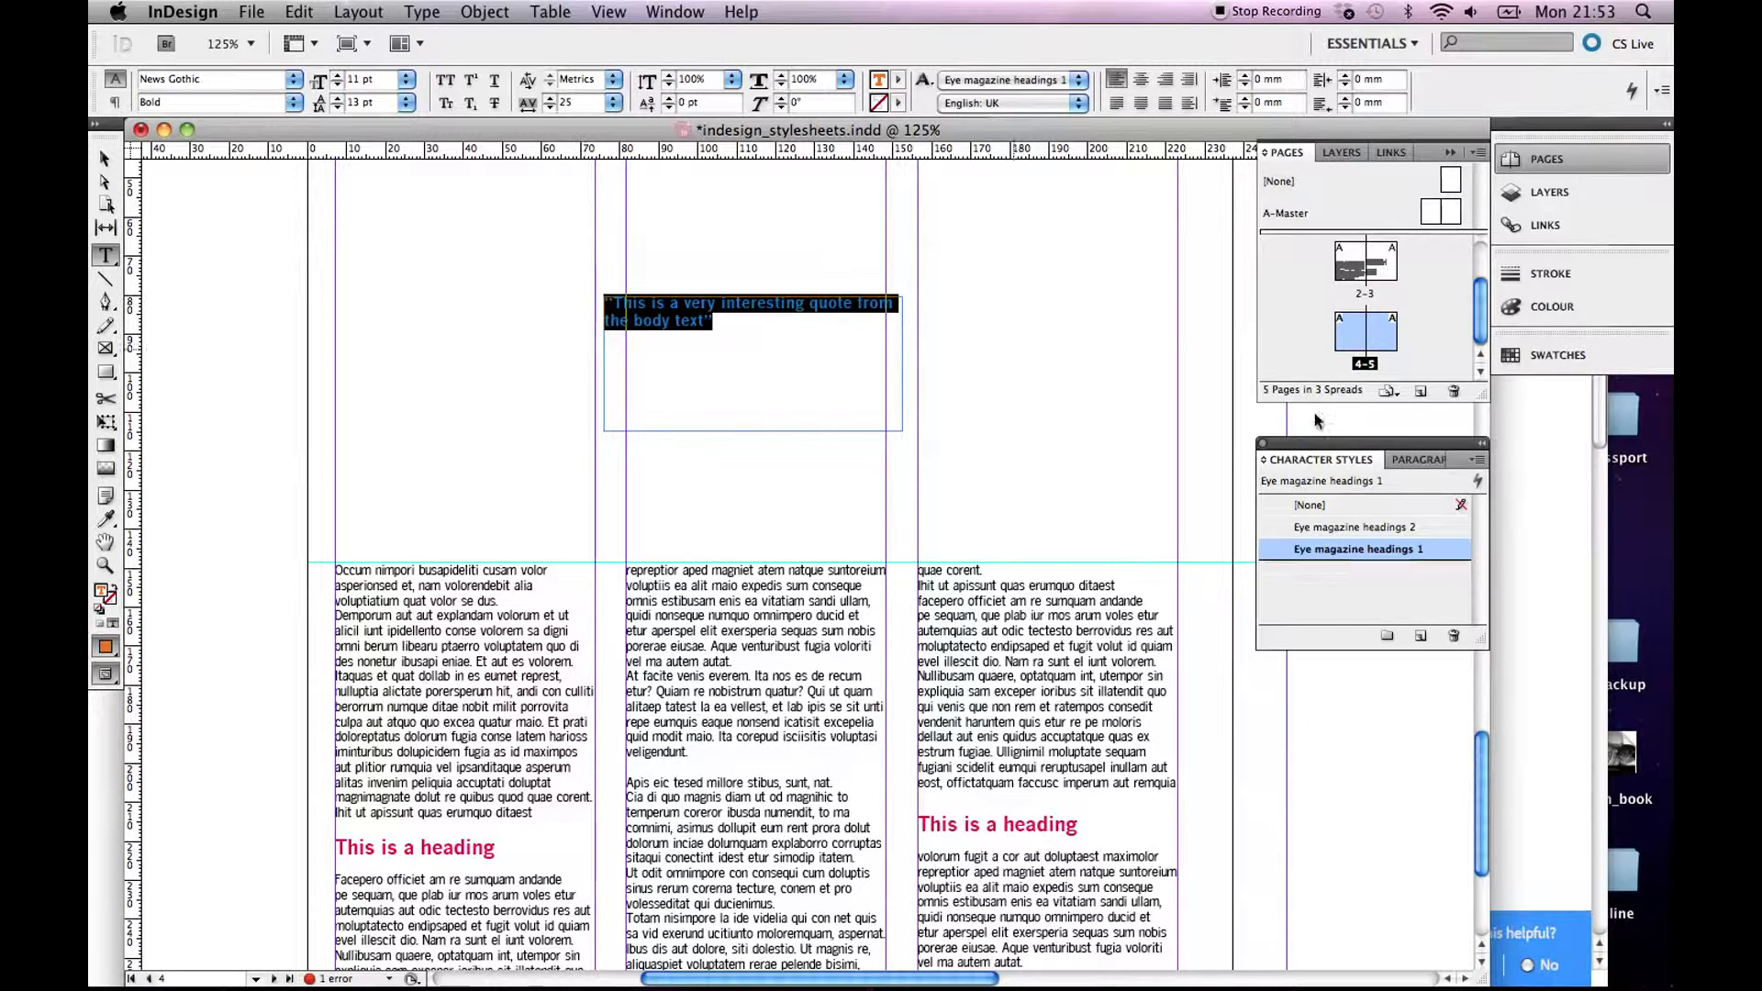
pyautogui.click(1376, 507)
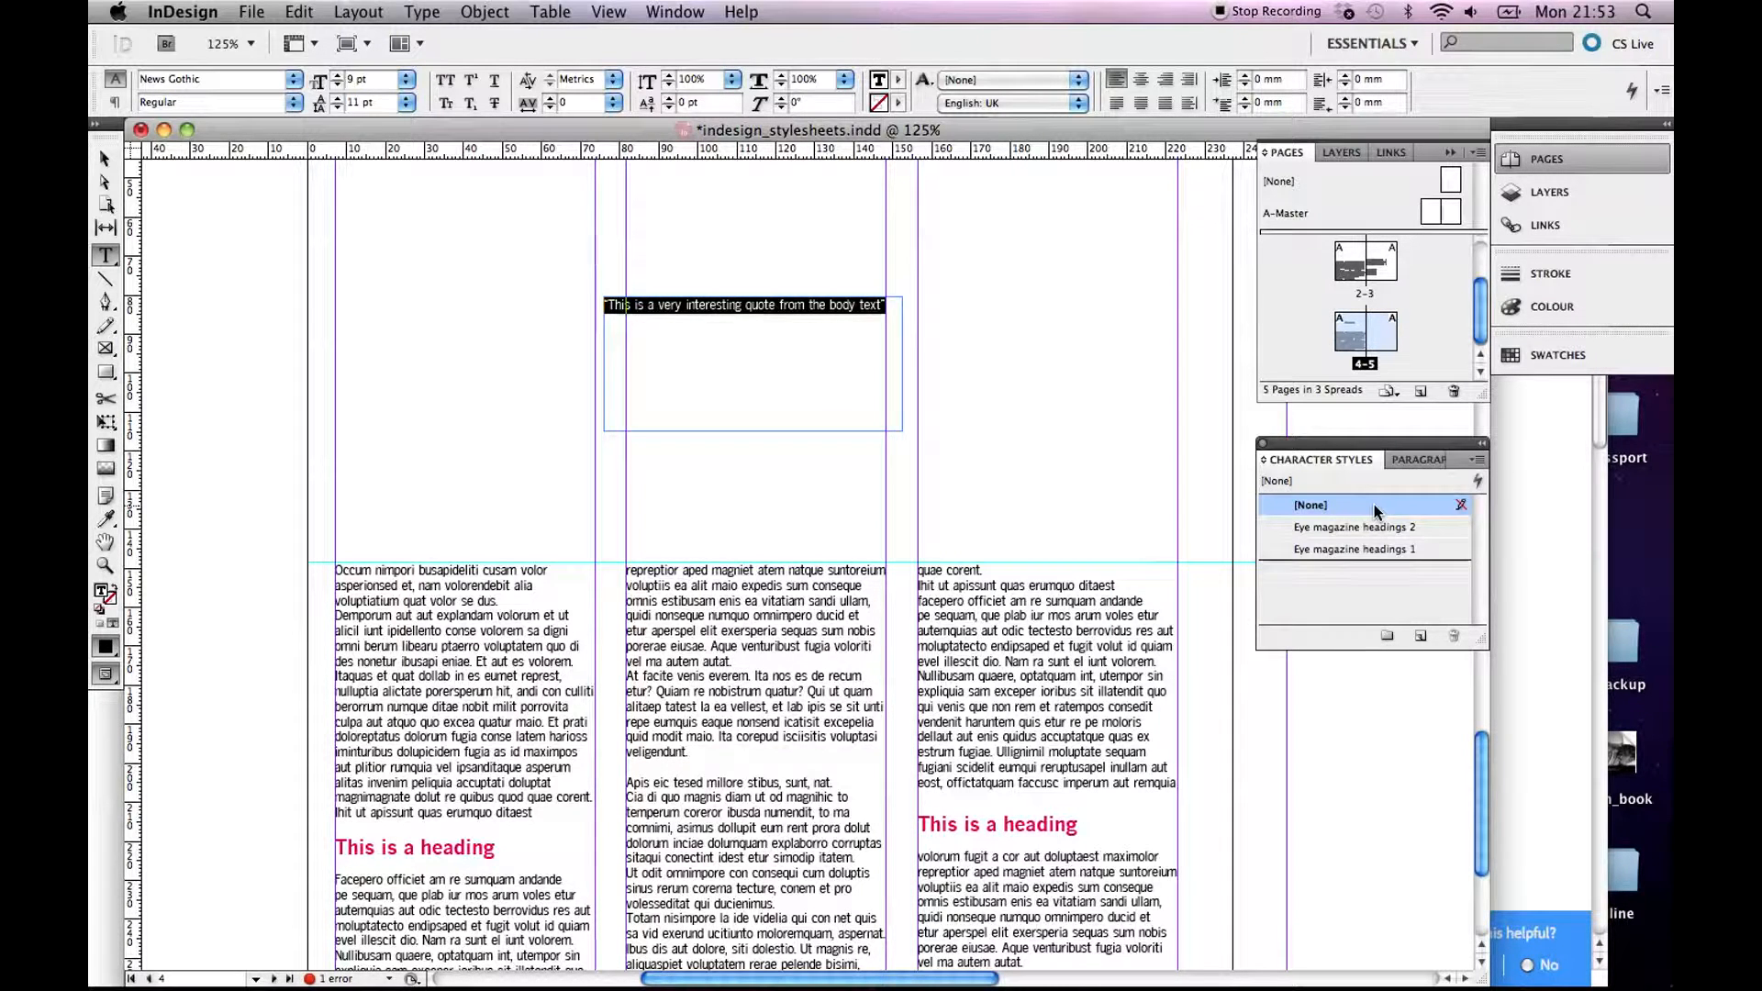
pyautogui.click(1406, 462)
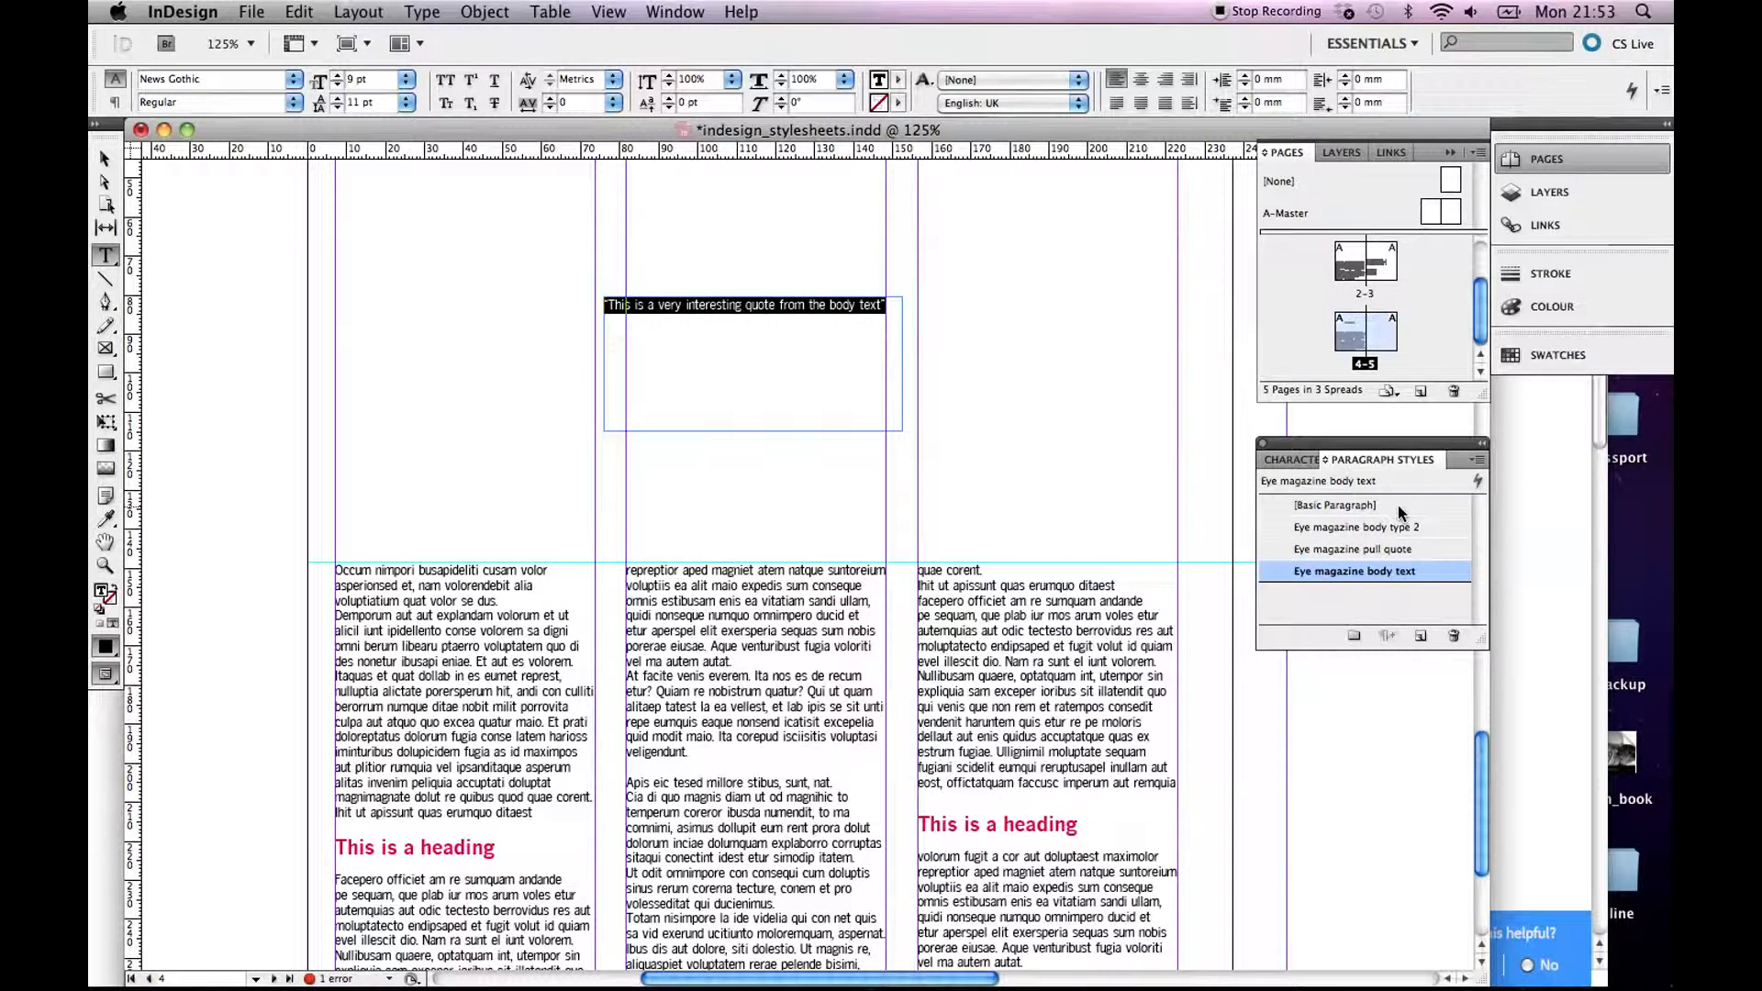
pyautogui.click(1374, 550)
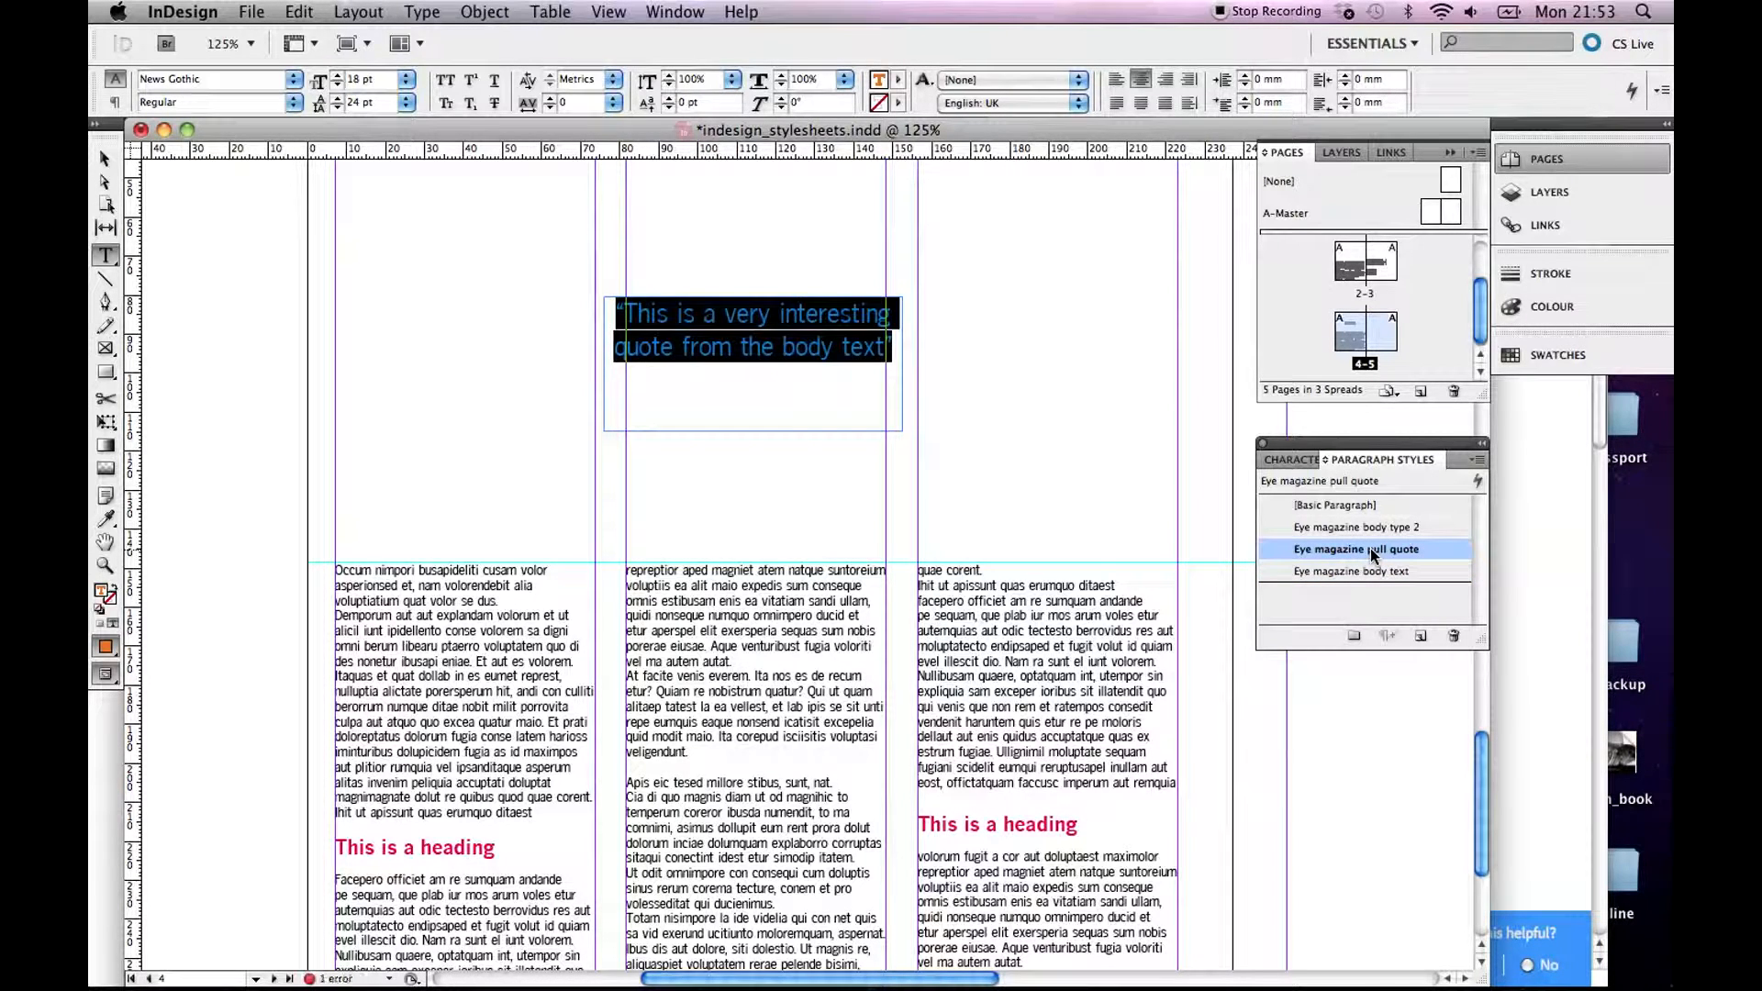
# Step: Change the character colour of the "Eye magazine pull quote" paragraph style to PANTONE 206 U
pyautogui.doubleClick(1374, 550)
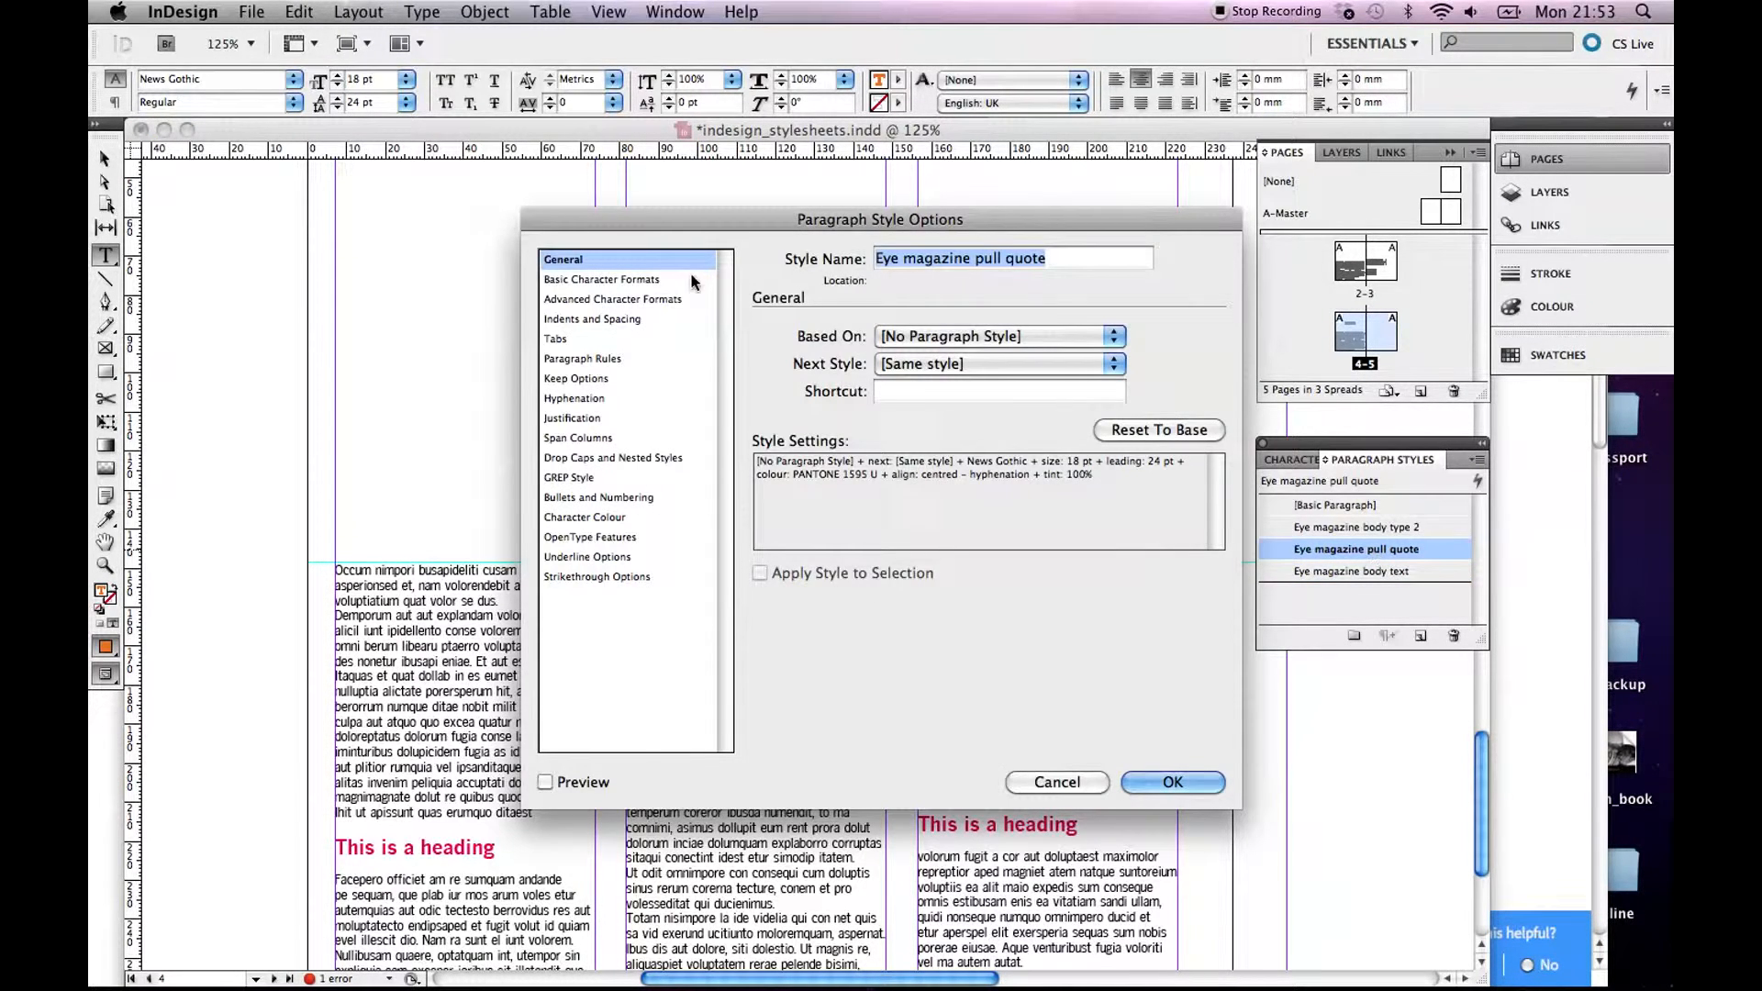
pyautogui.click(658, 280)
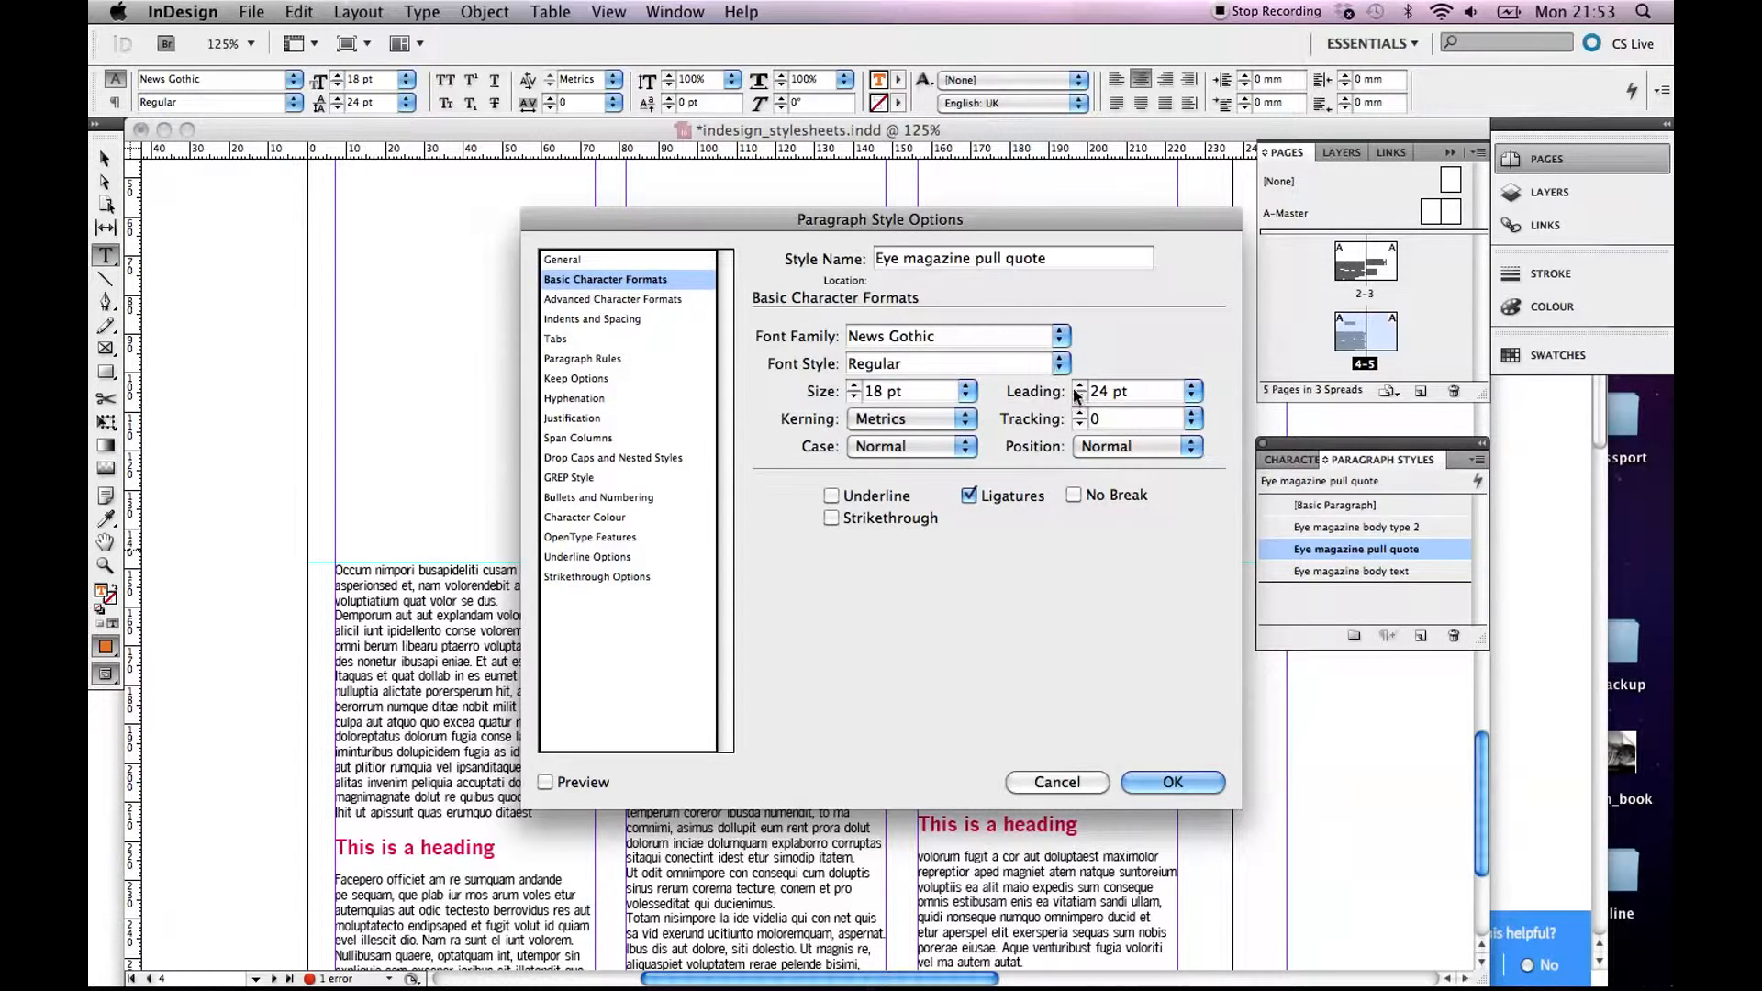
pyautogui.click(613, 400)
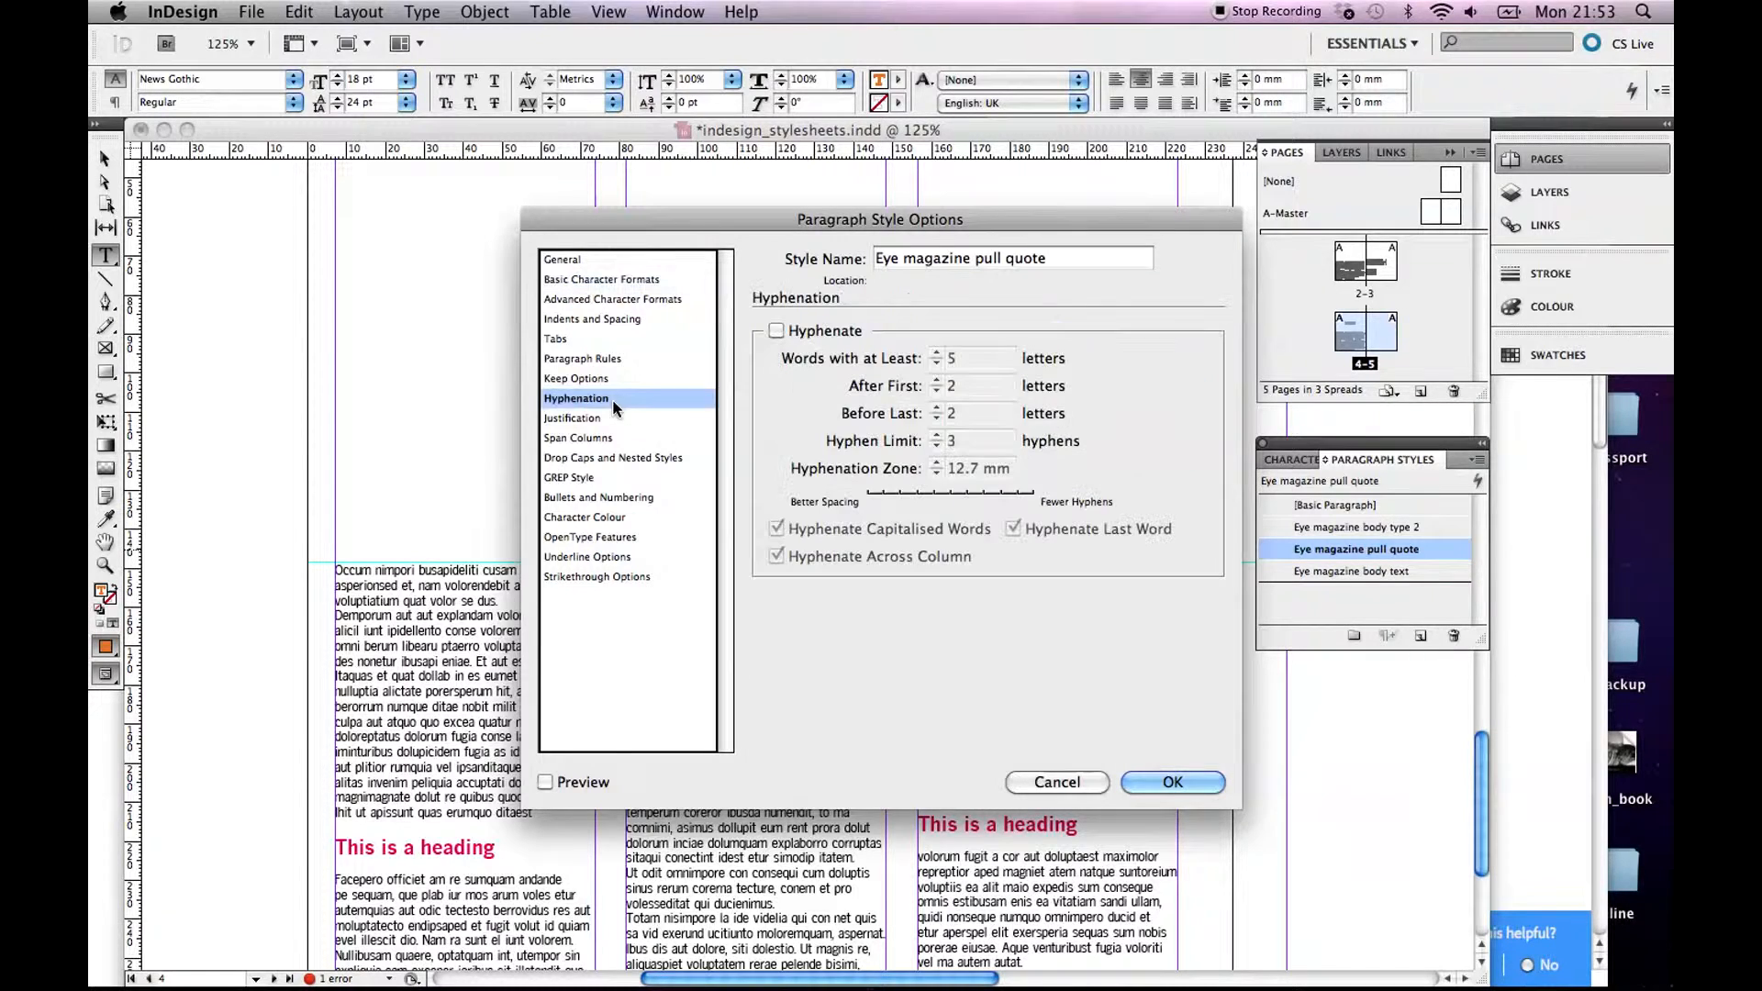
pyautogui.click(637, 517)
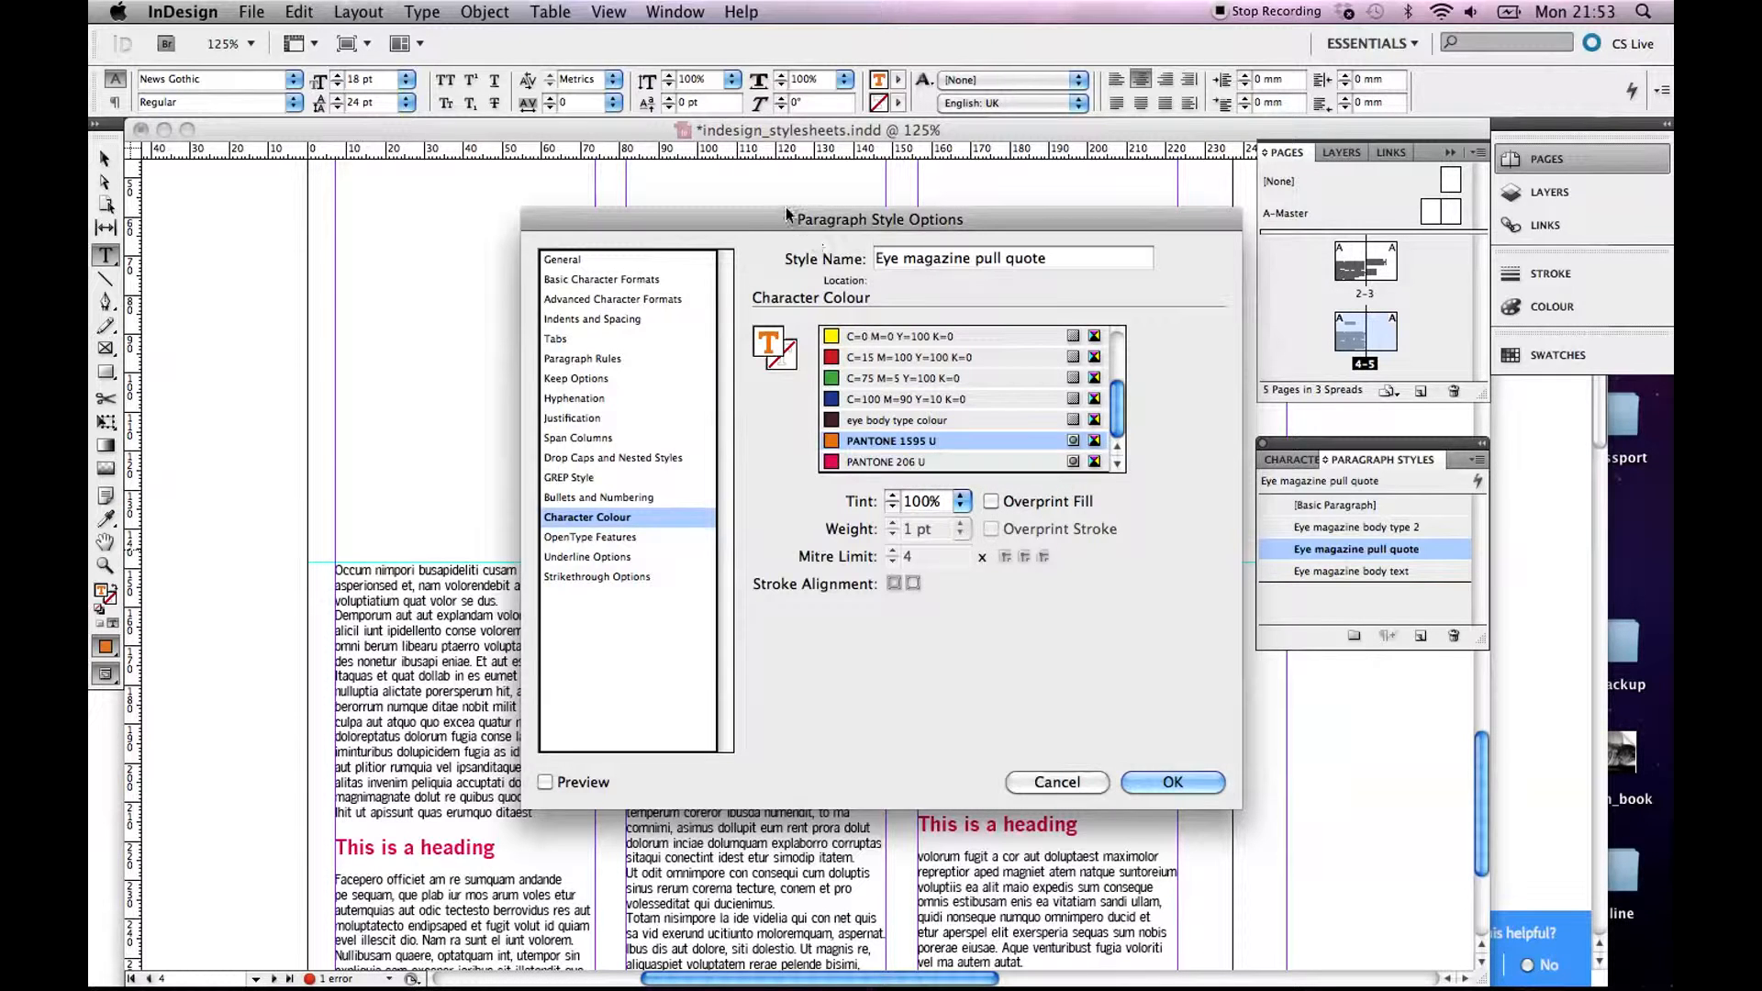
pyautogui.moveTo(776, 225); pyautogui.dragTo(1057, 215)
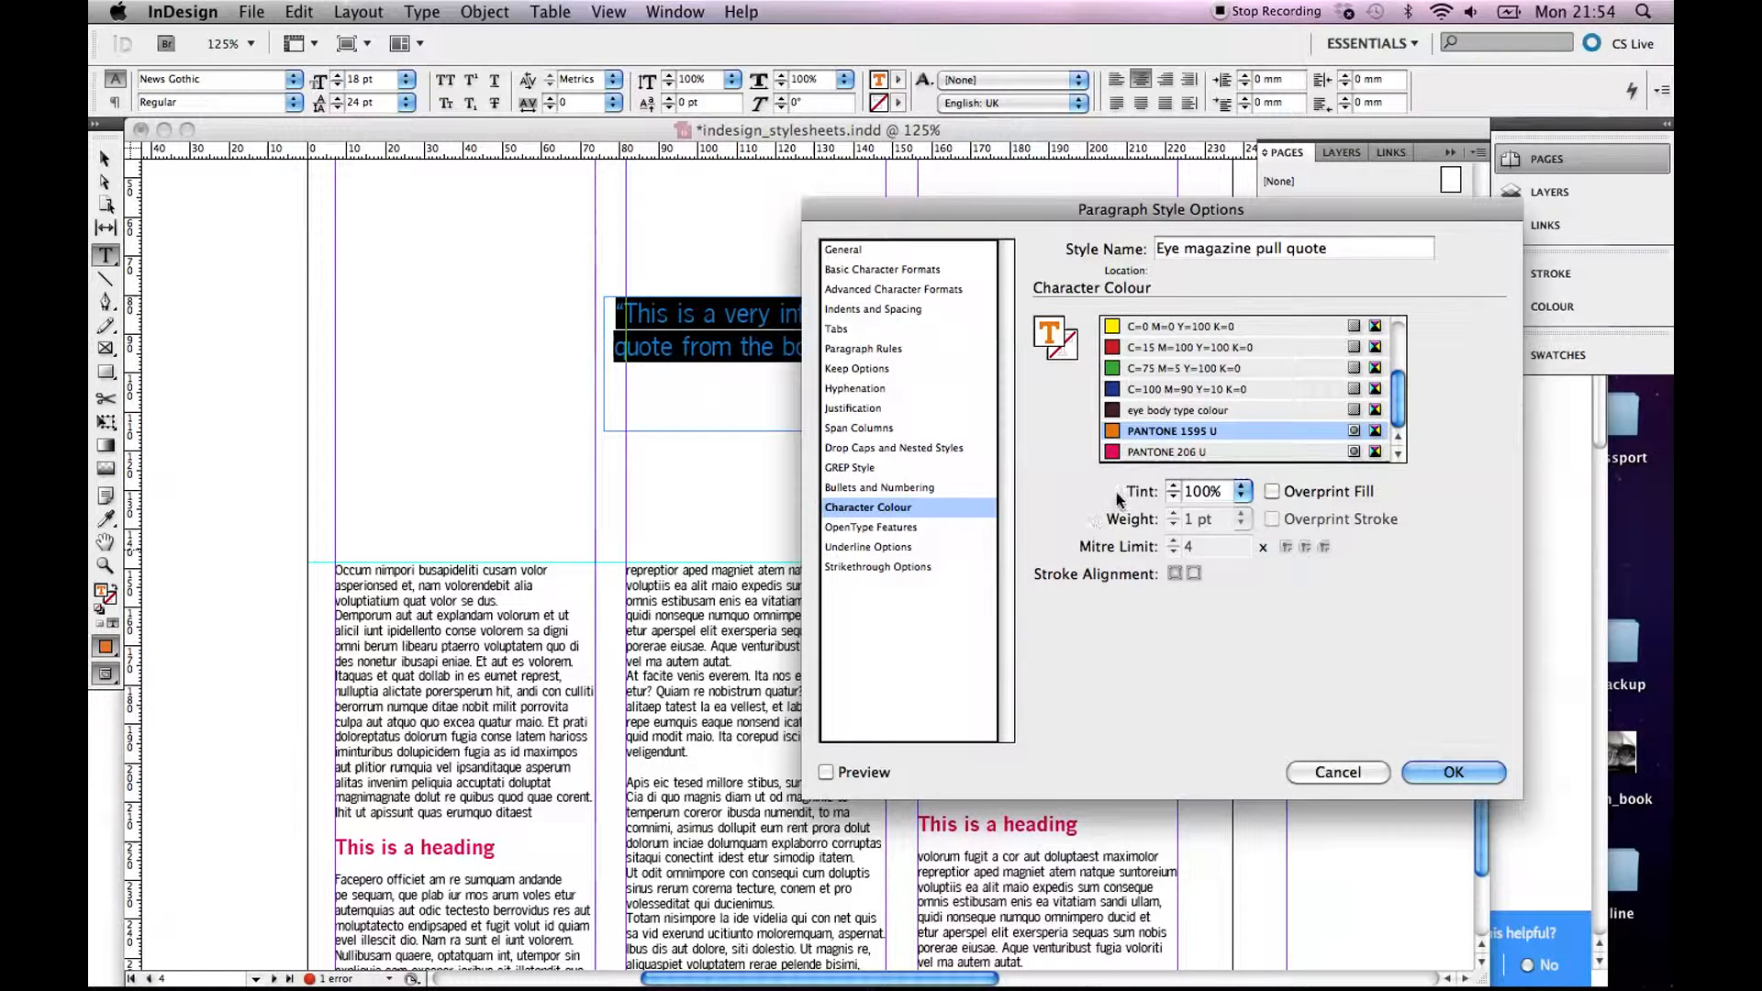
pyautogui.click(1149, 452)
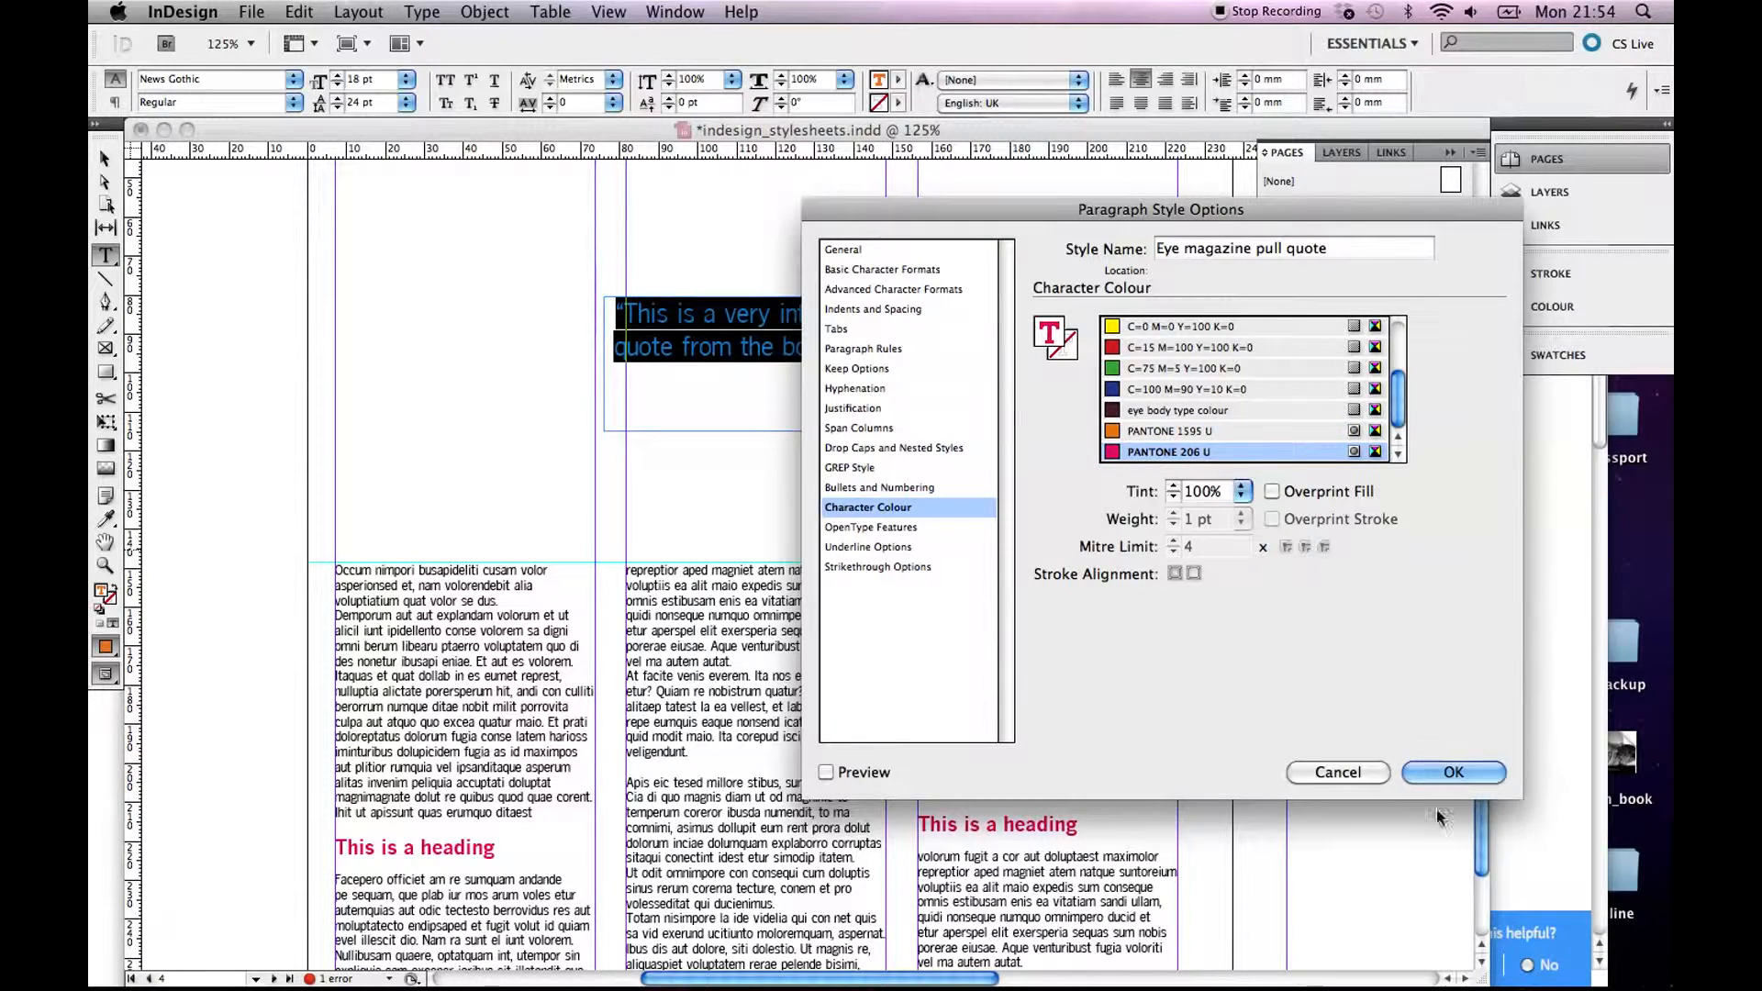
pyautogui.click(1454, 774)
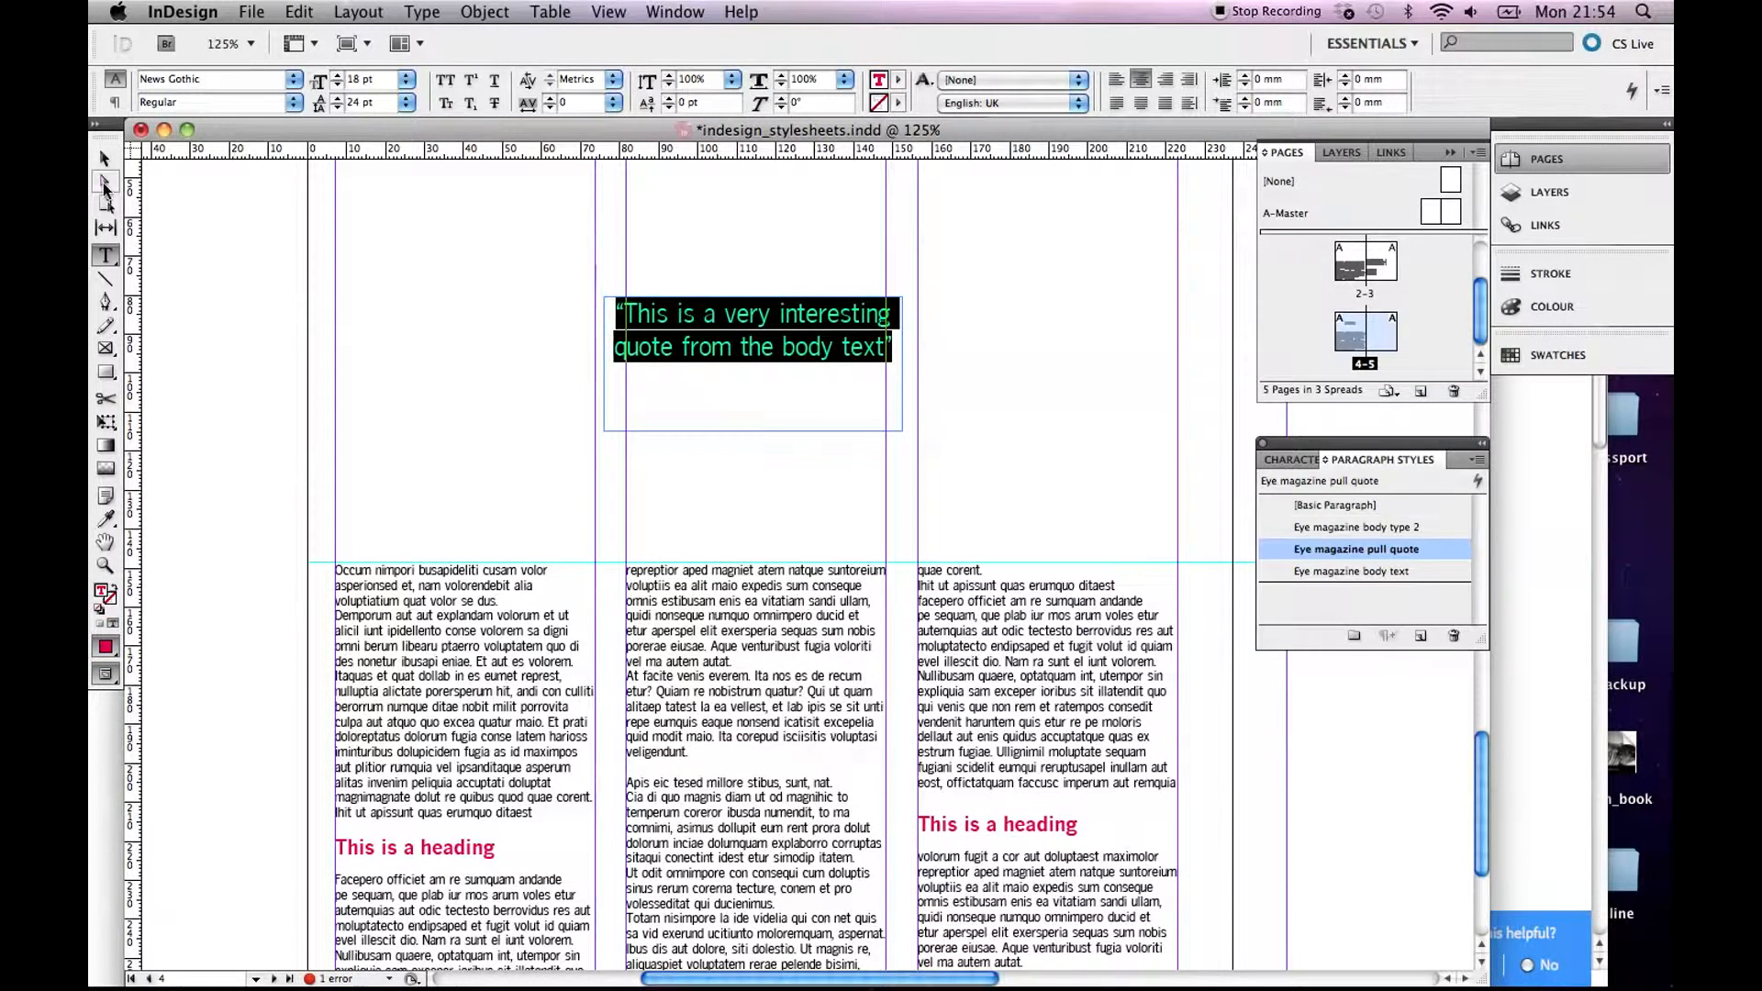
# Step: Shorten the quote frame to about 19.5 mm high and position it just above the body text columns
pyautogui.click(106, 160)
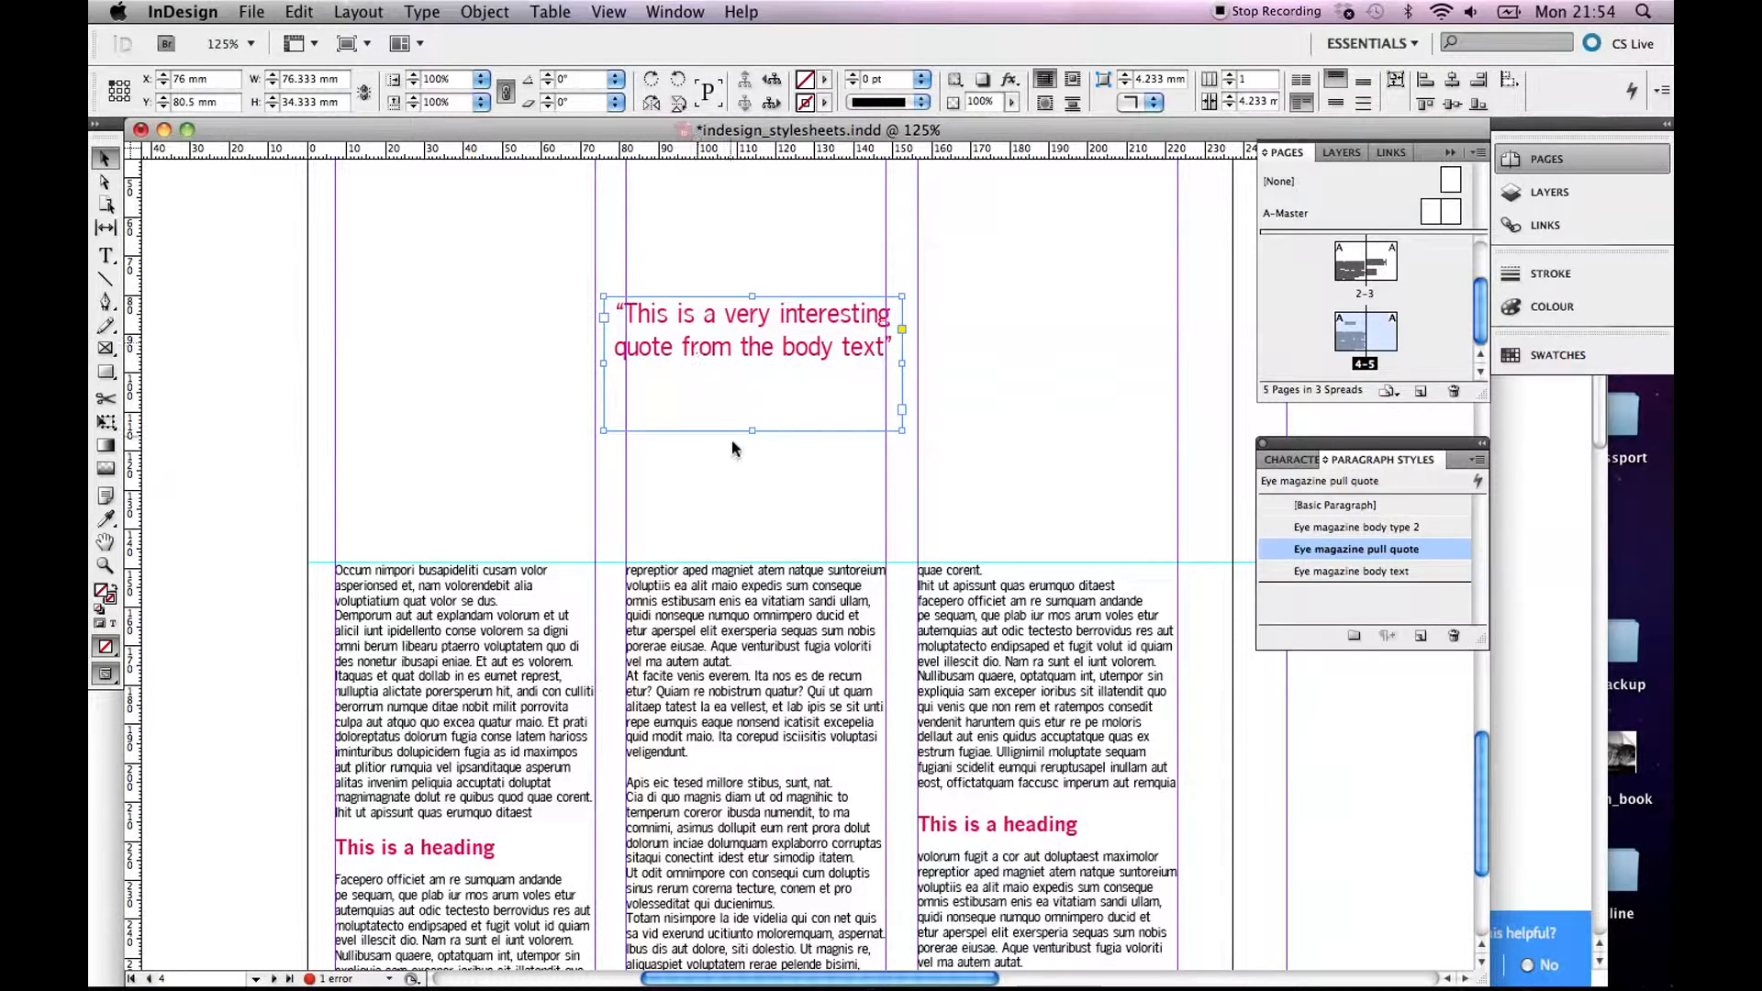
pyautogui.rightClick(750, 424)
pyautogui.press('Escape')
pyautogui.moveTo(752, 431)
pyautogui.mouseDown()
pyautogui.moveTo(756, 372)
pyautogui.moveTo(746, 684)
pyautogui.moveTo(732, 555)
pyautogui.moveTo(817, 720)
pyautogui.moveTo(780, 551)
pyautogui.moveTo(767, 702)
pyautogui.moveTo(732, 560)
pyautogui.moveTo(734, 450)
pyautogui.mouseUp()
# Step: Compare with the pull quote on the previous spread and make text wrap around the new quote frame's bounding box
pyautogui.scroll(15, 736, 453)
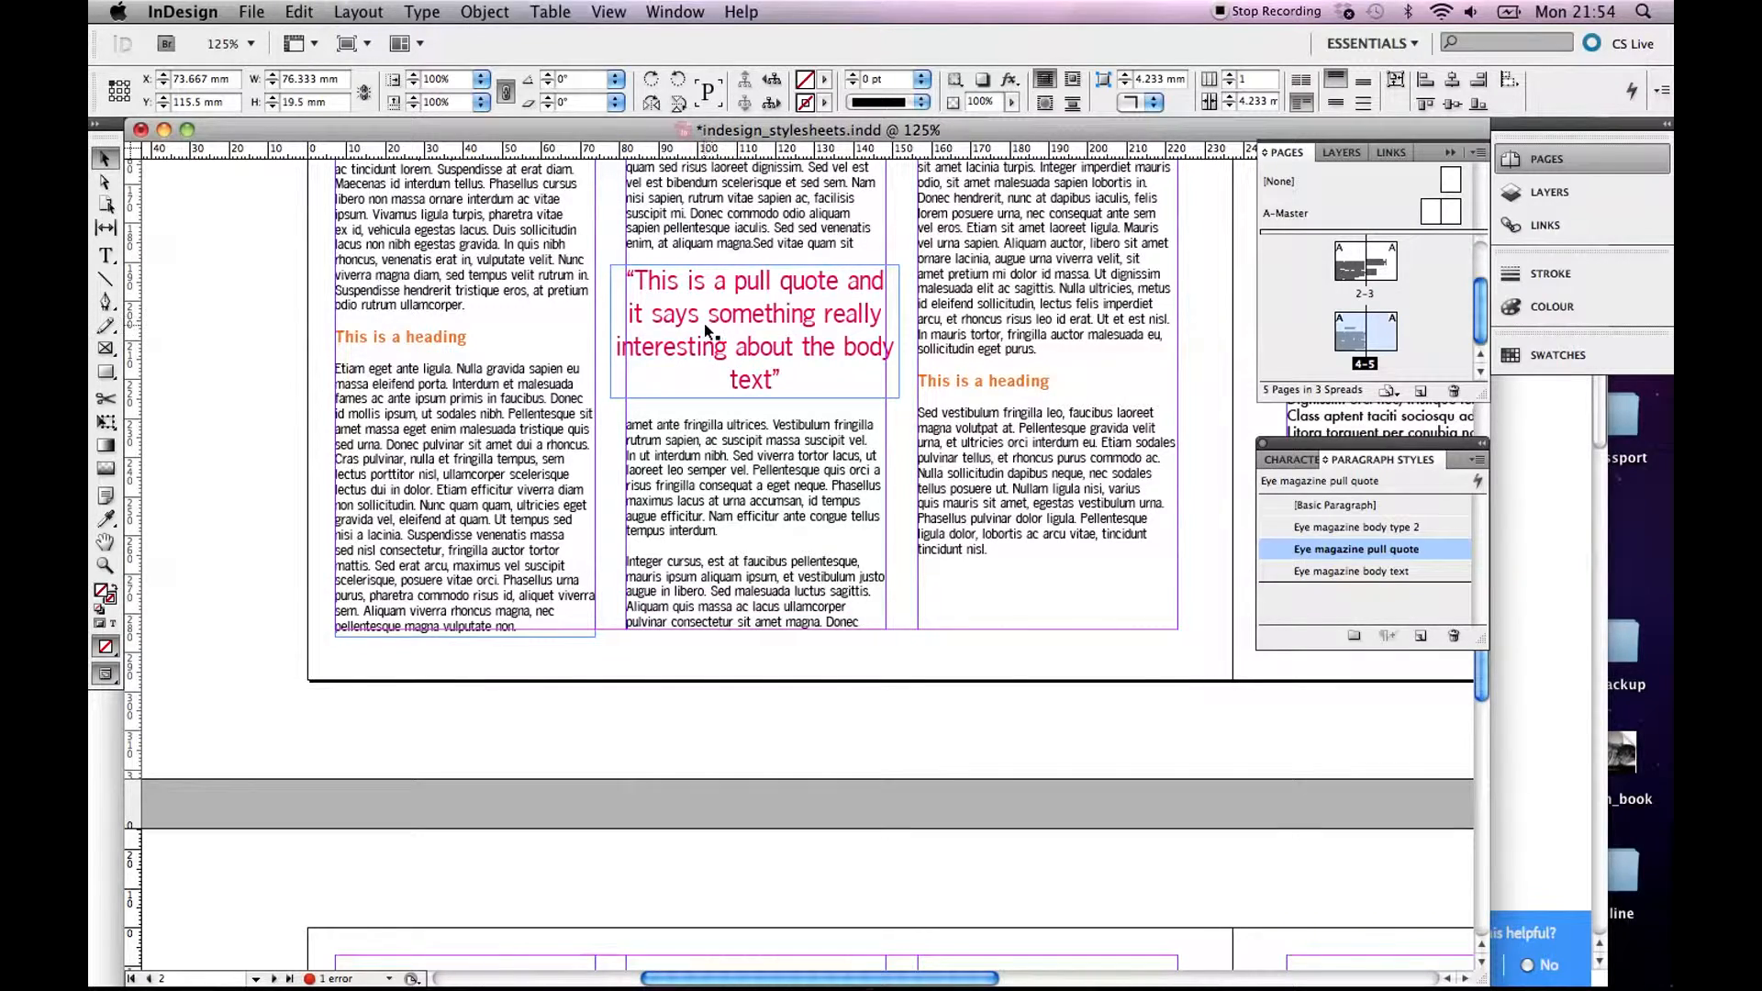
pyautogui.scroll(2, 708, 328)
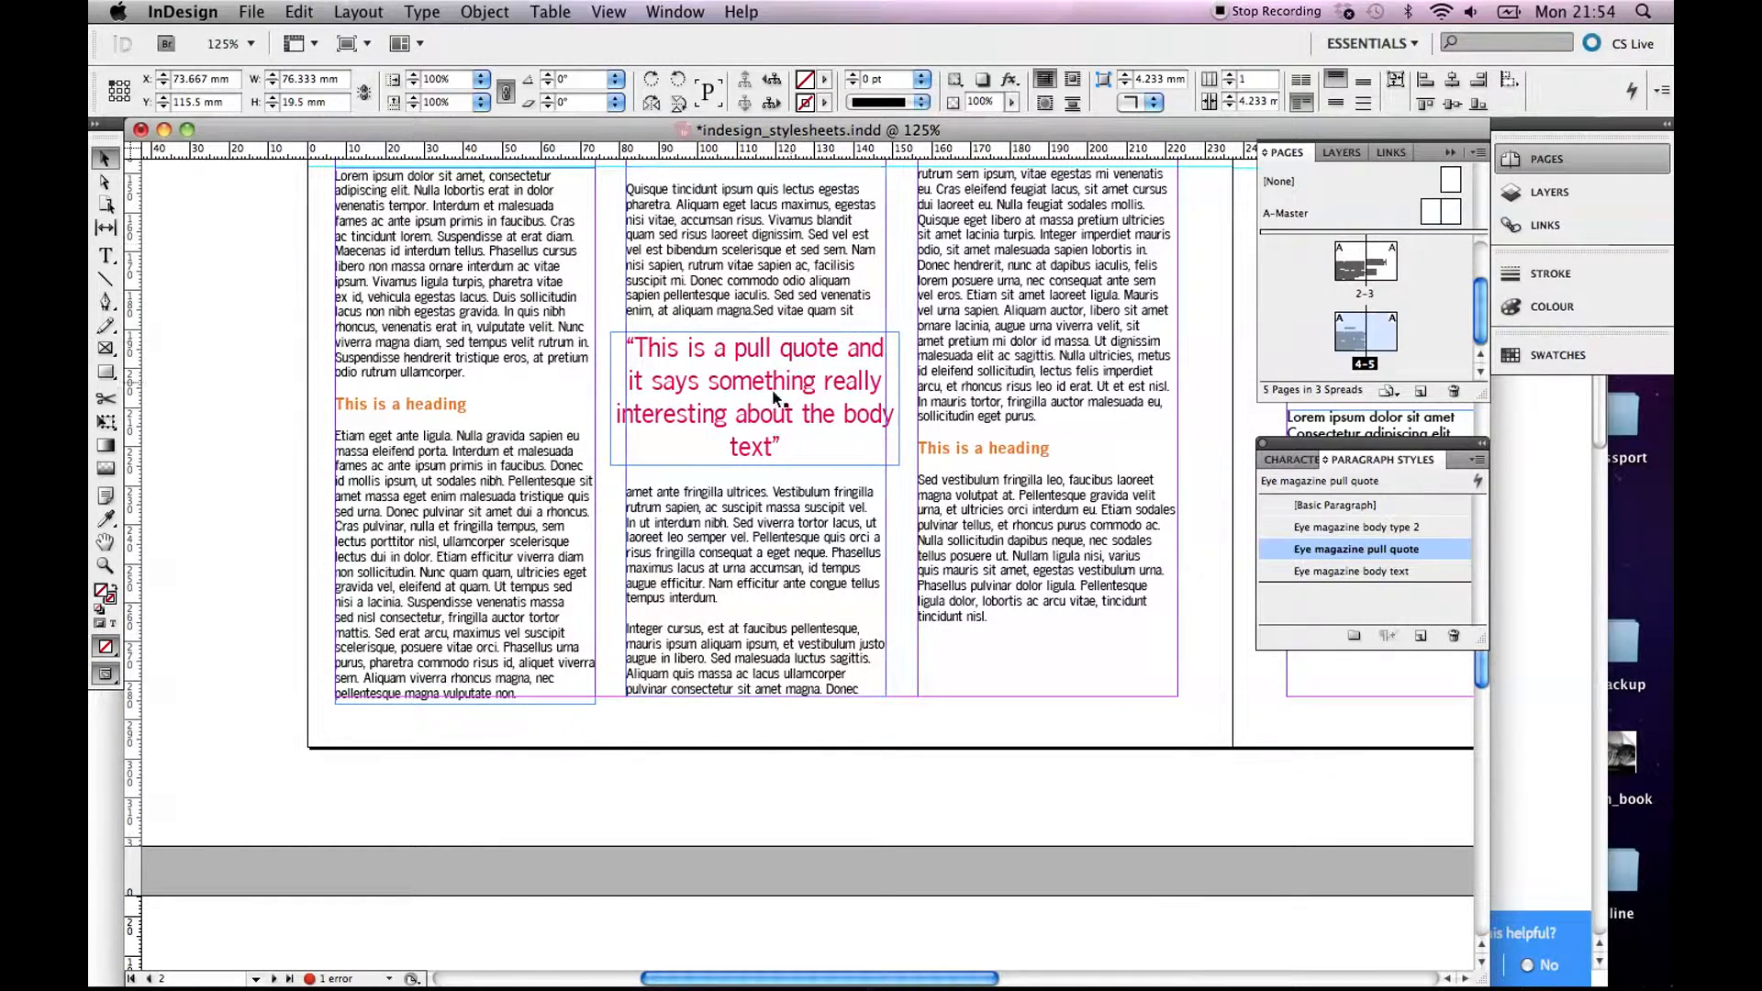
pyautogui.scroll(-10, 688, 458)
pyautogui.scroll(-12, 689, 466)
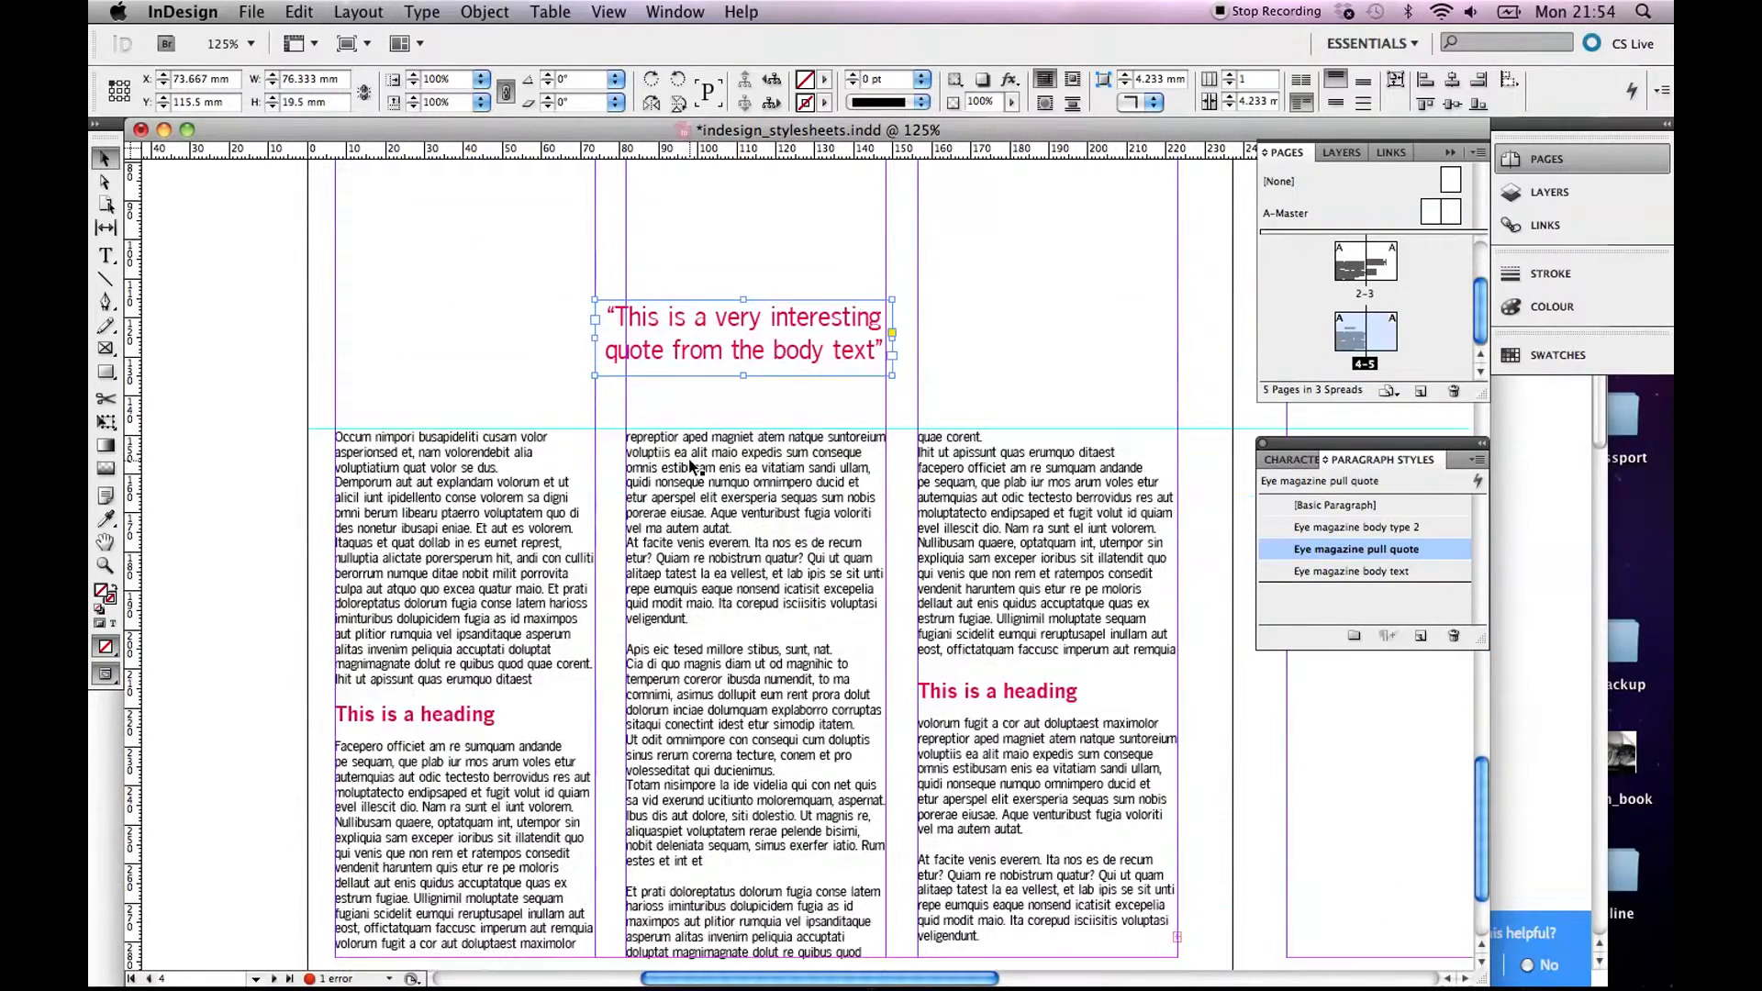
pyautogui.click(675, 11)
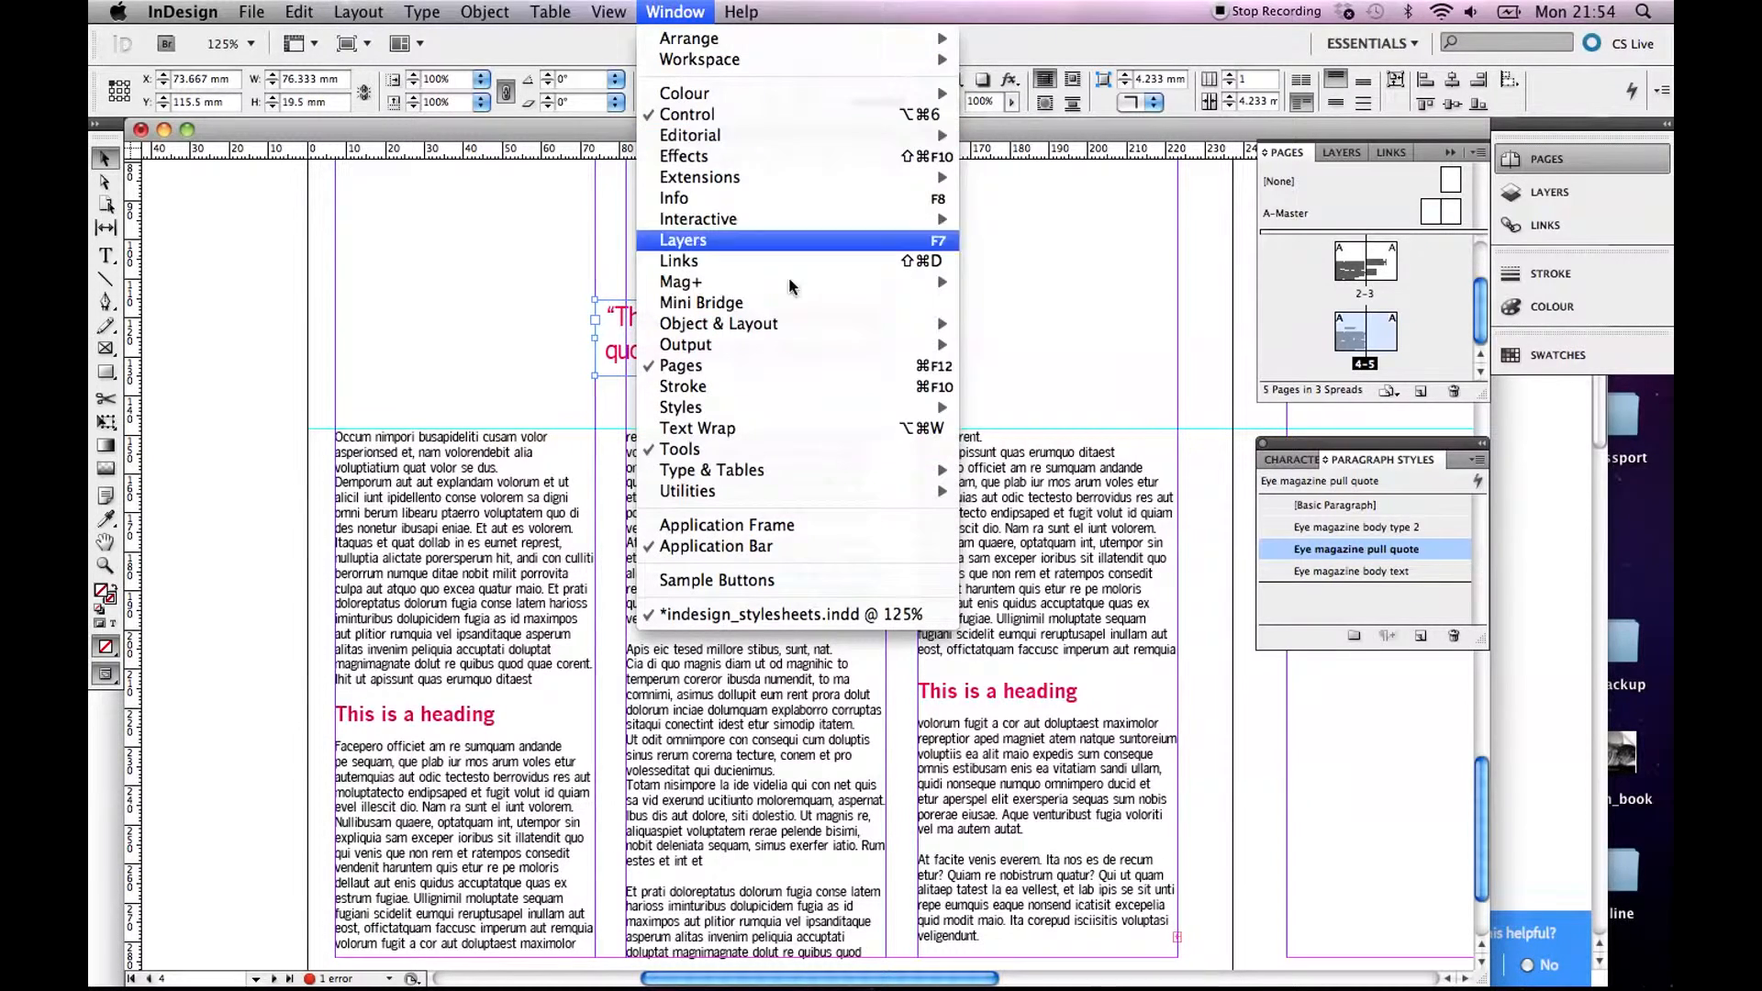
pyautogui.click(795, 433)
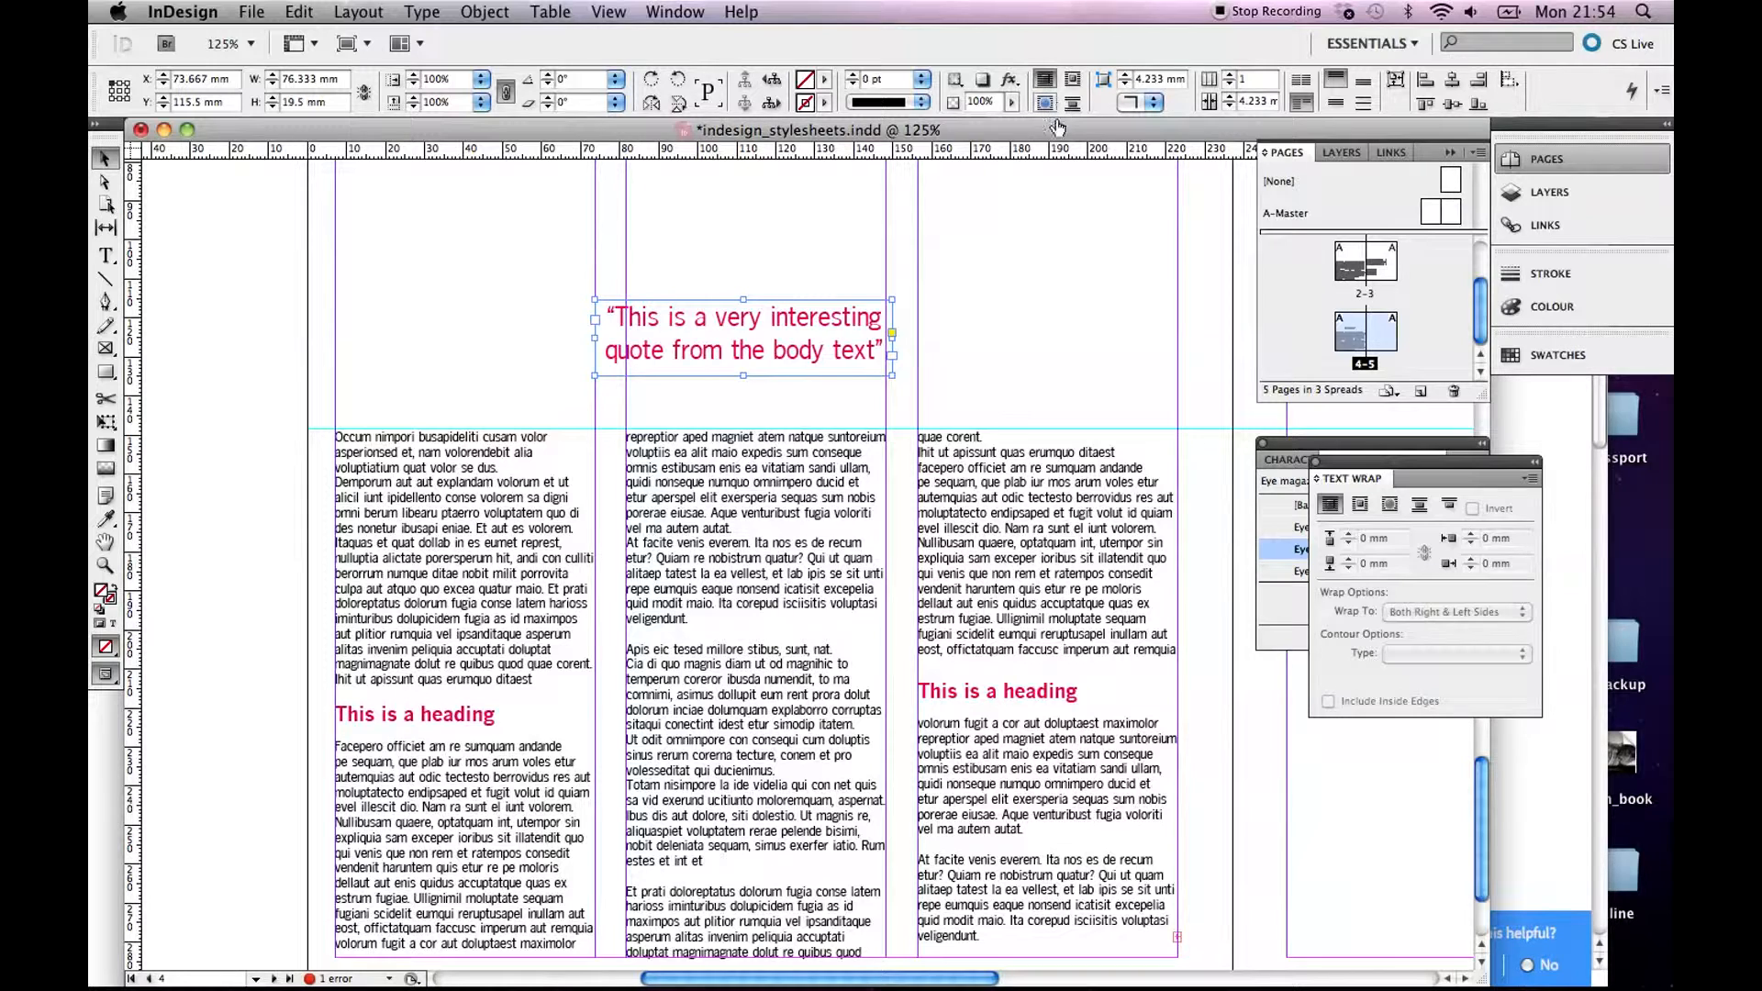
pyautogui.moveTo(1391, 461); pyautogui.dragTo(1347, 658)
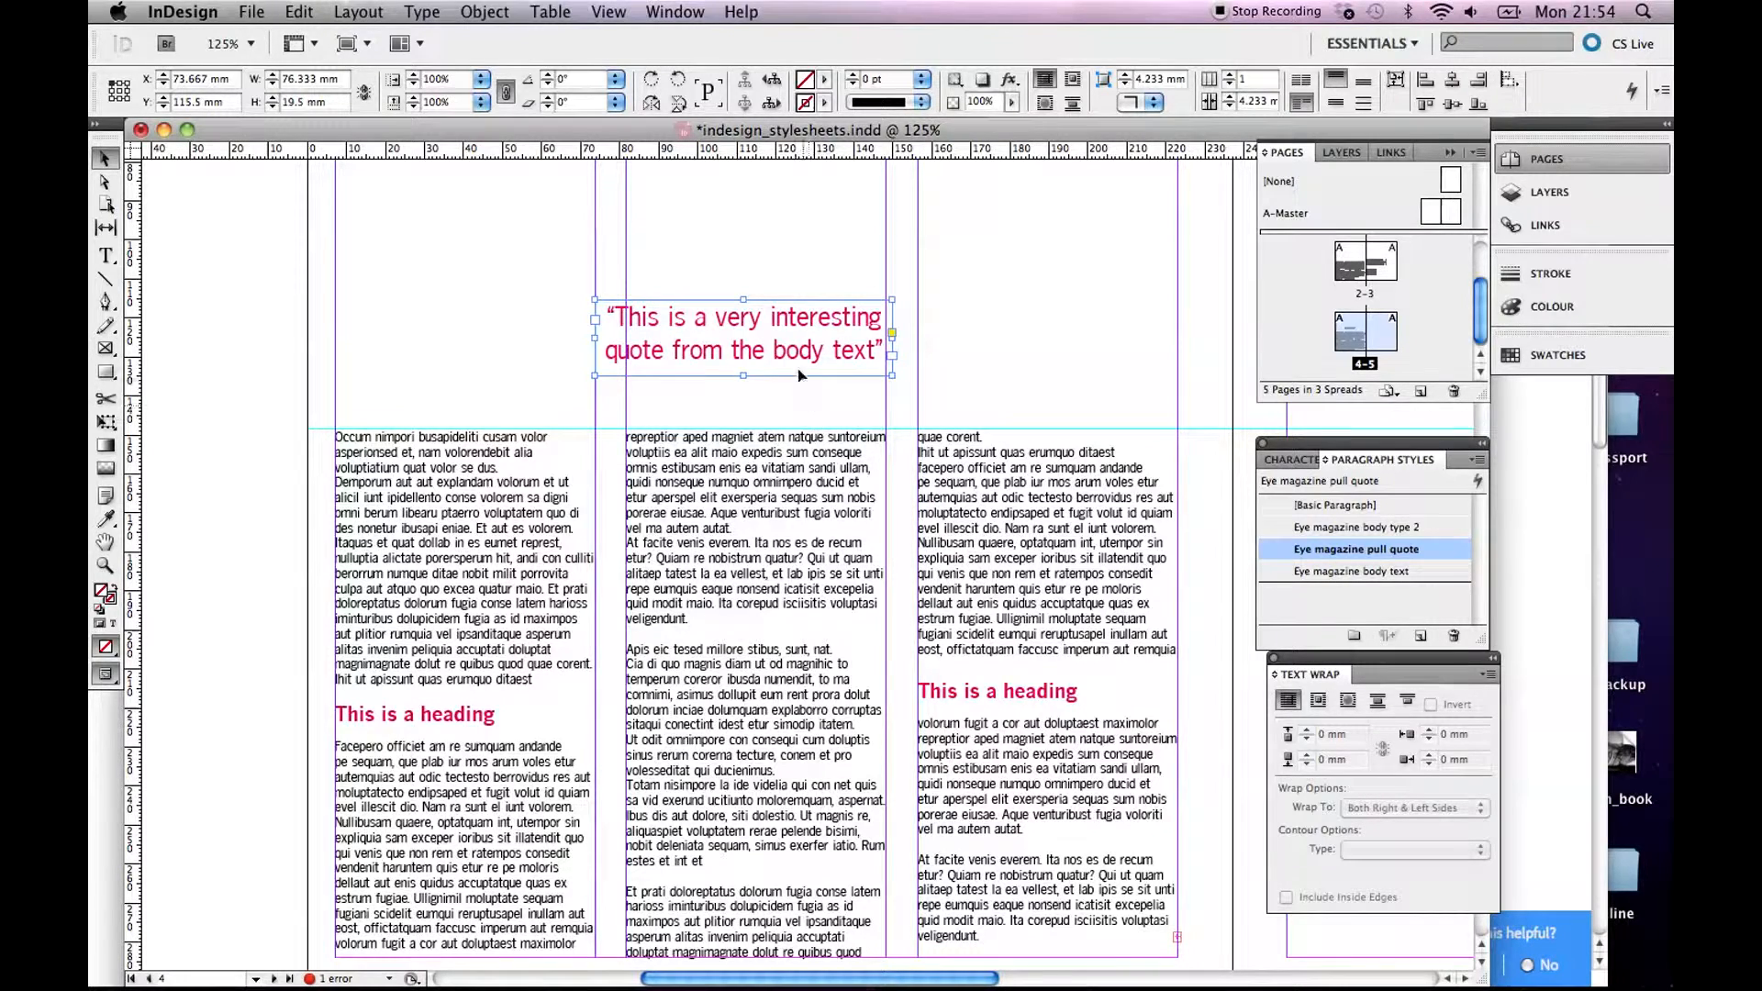
pyautogui.click(1319, 702)
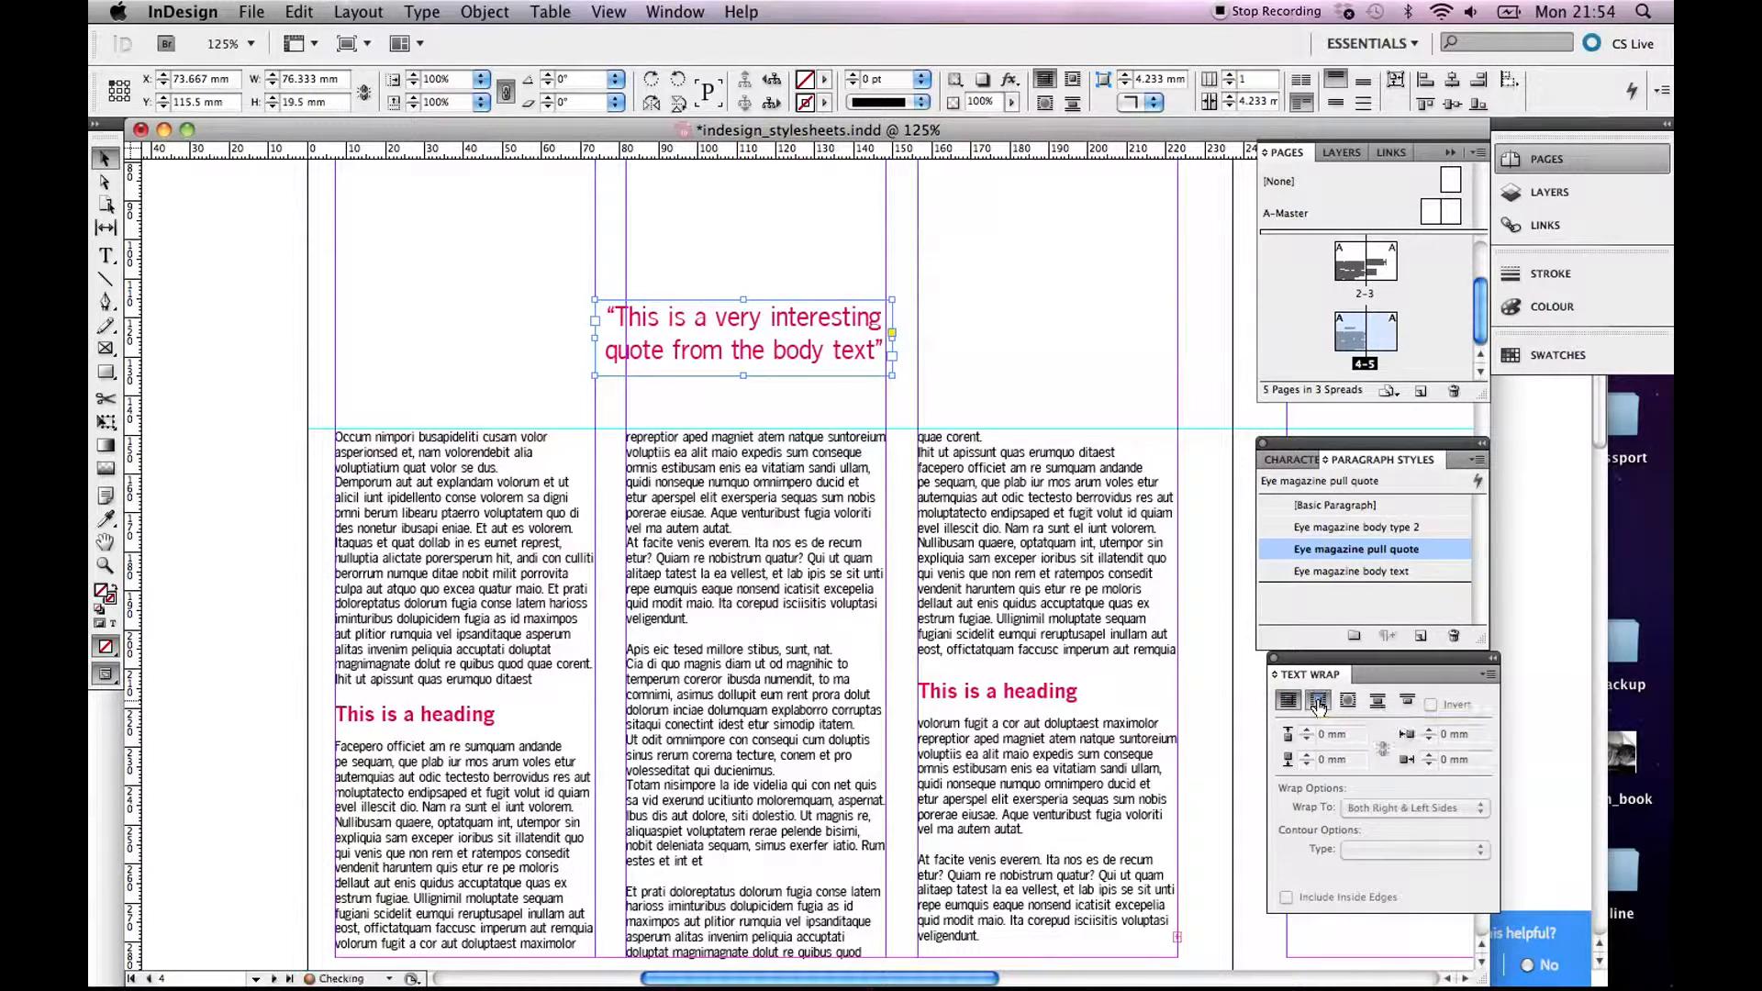
# Step: Move the quote frame down into the body text so it straddles the second and third columns
pyautogui.moveTo(776, 353); pyautogui.dragTo(790, 659)
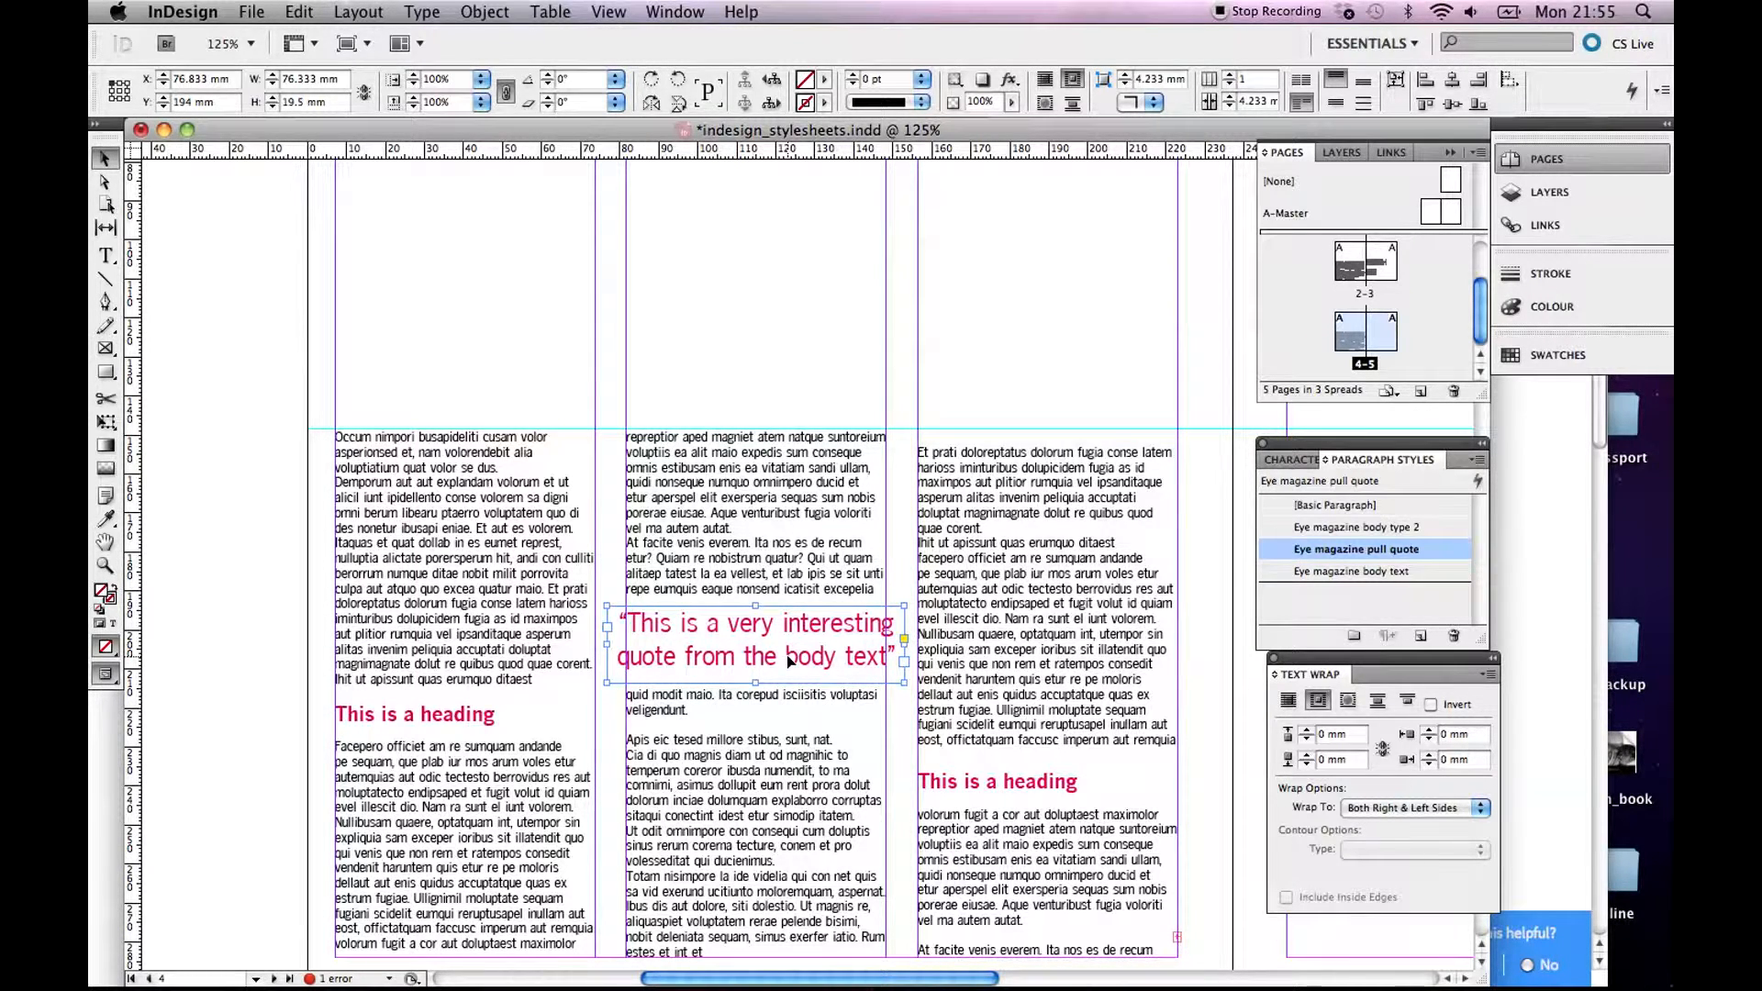
pyautogui.moveTo(789, 660); pyautogui.dragTo(850, 660)
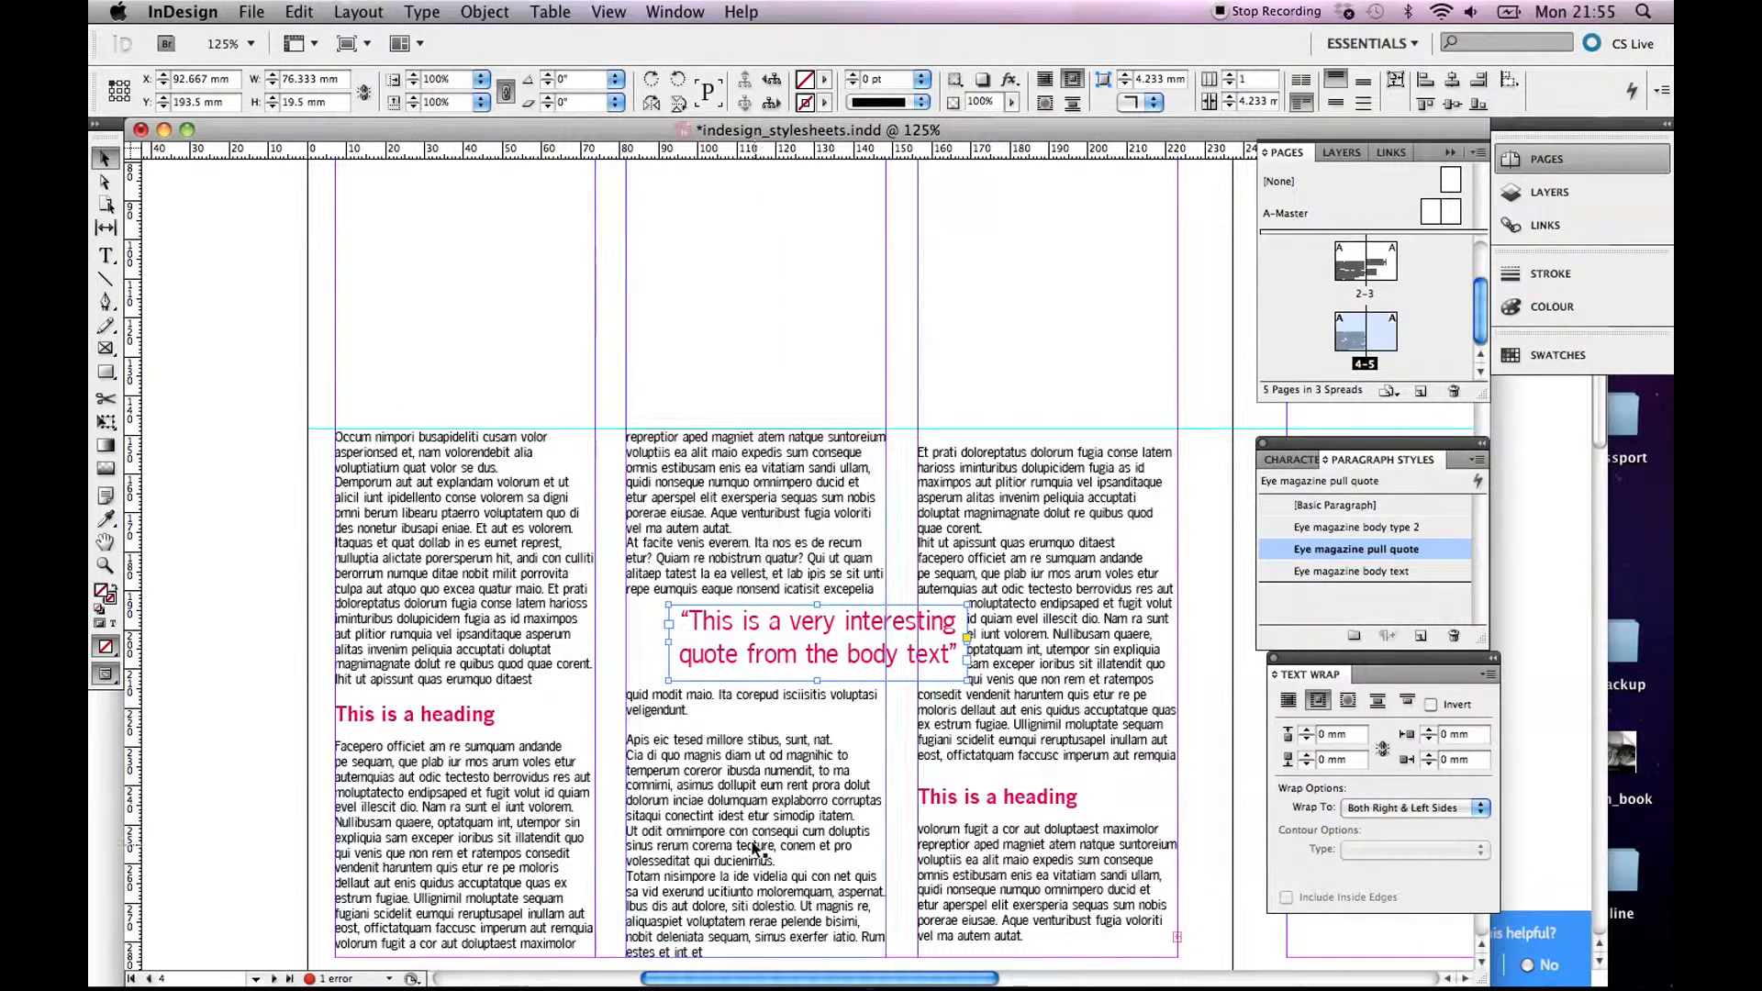
pyautogui.click(1017, 344)
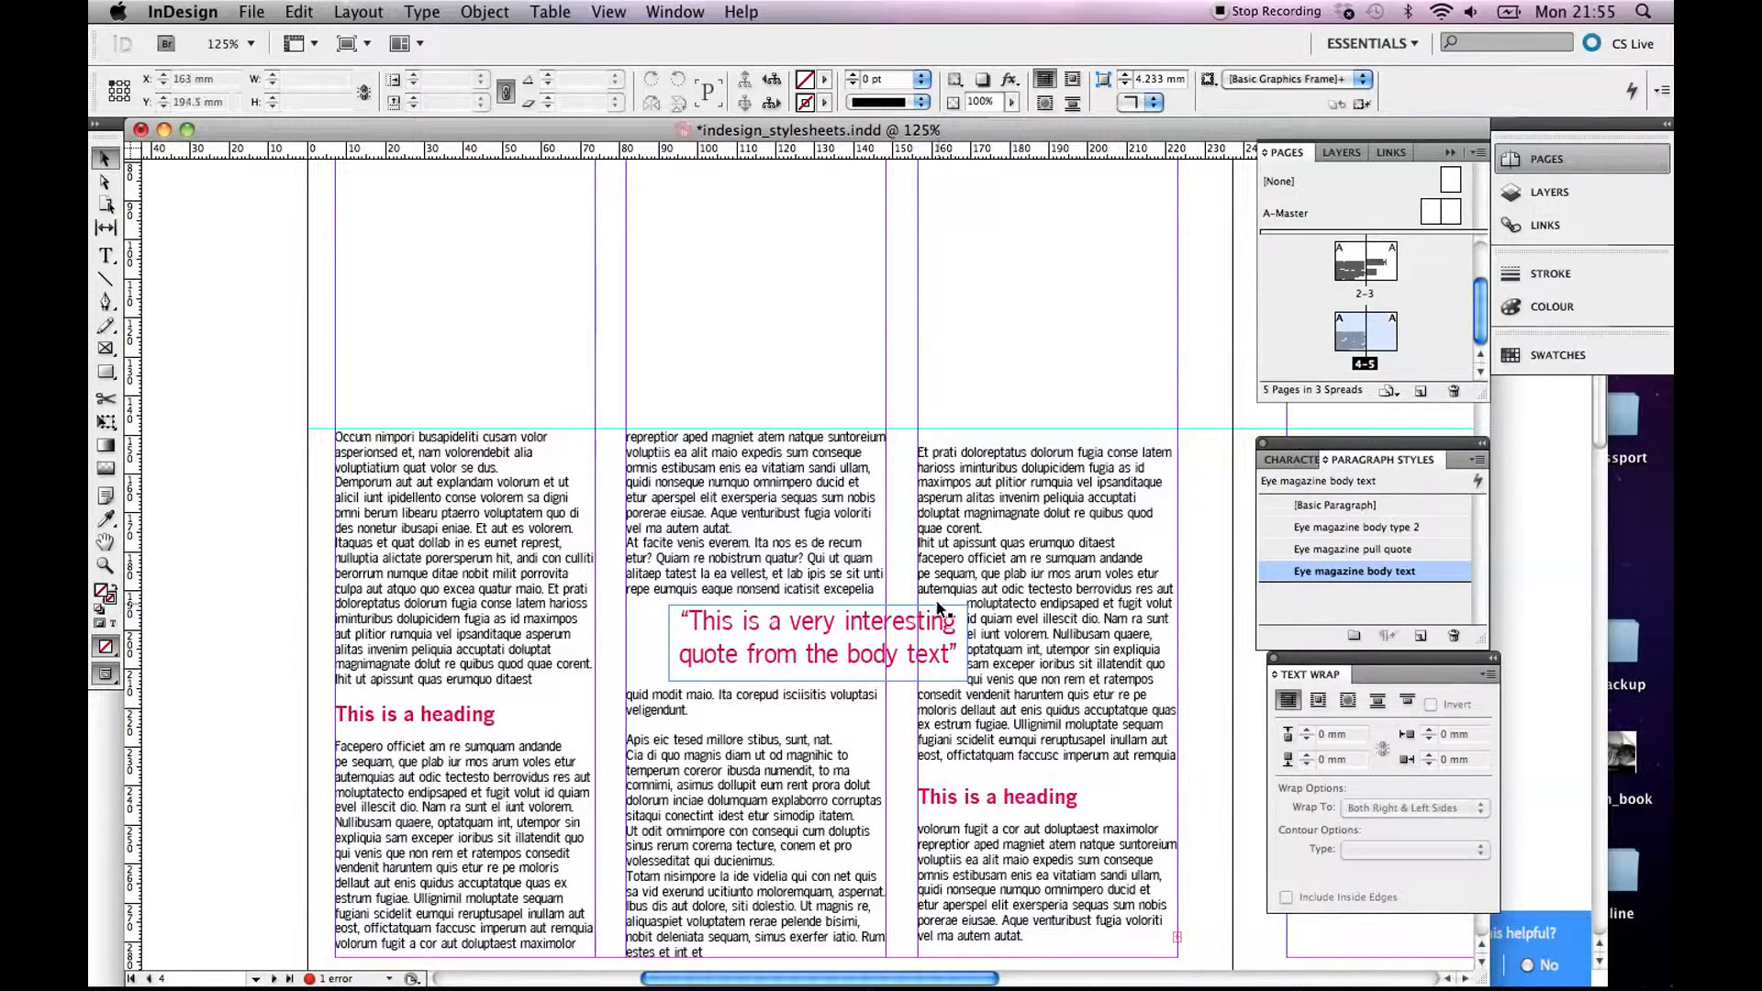
# Step: Set the quote frame's right text wrap offset to 4 mm
pyautogui.click(941, 655)
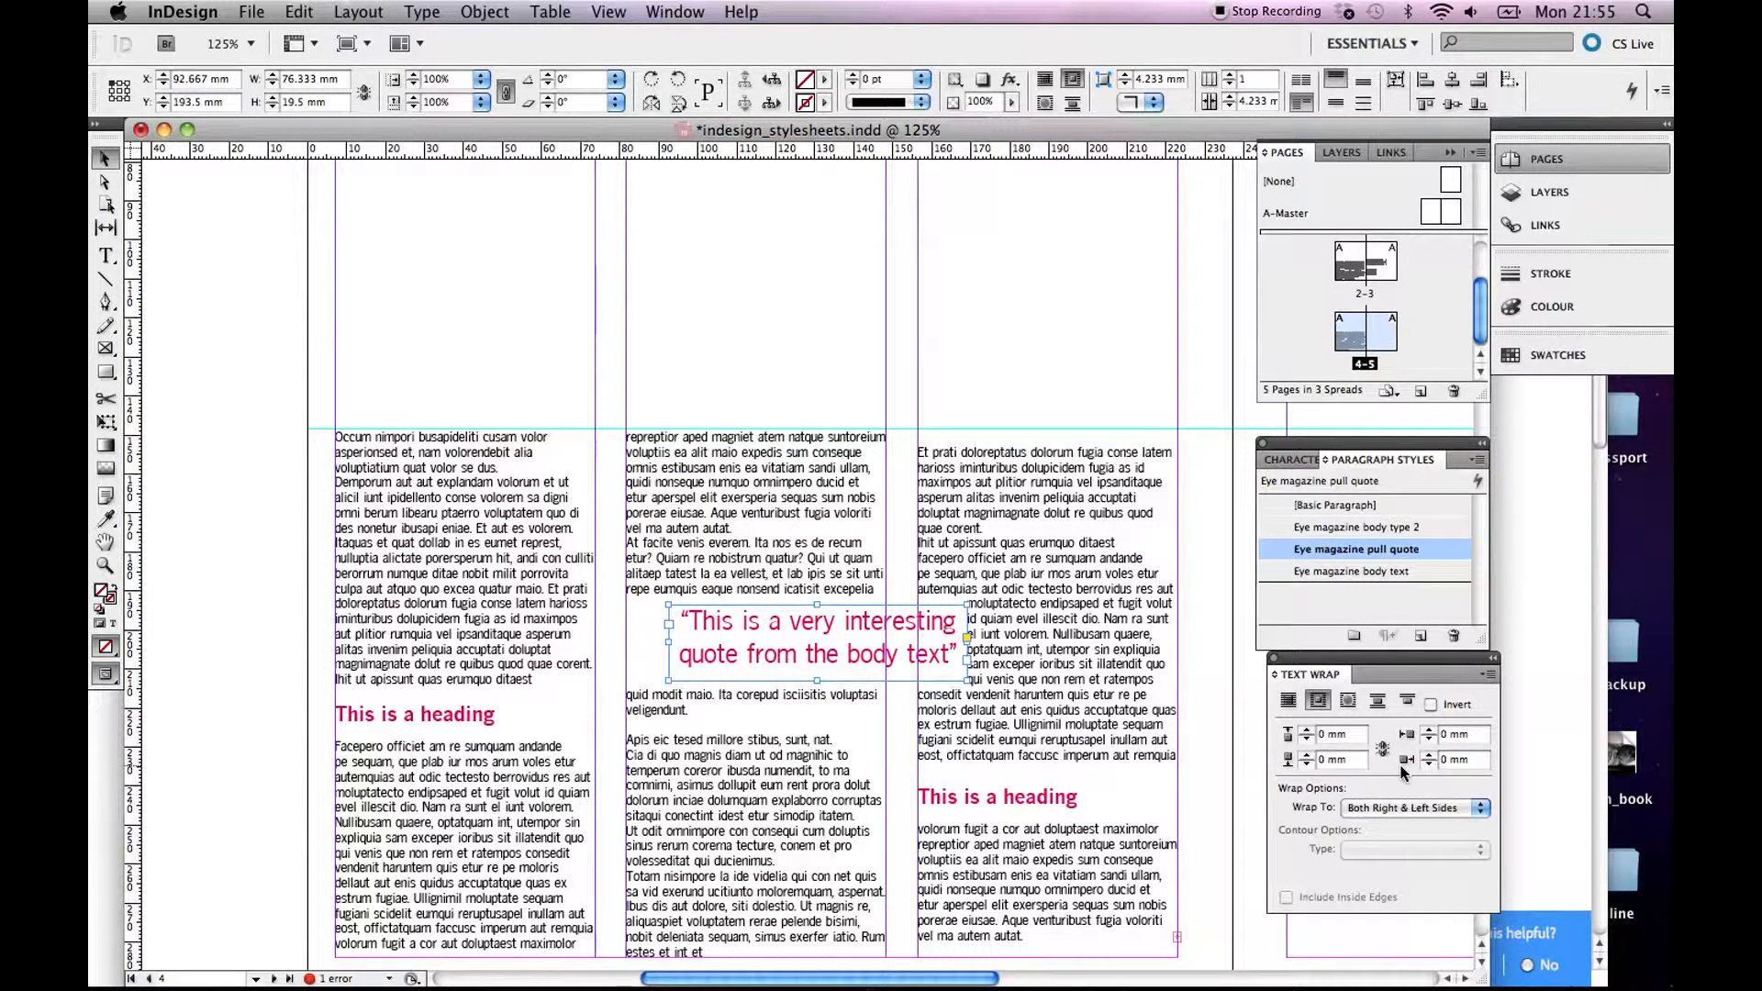
pyautogui.click(1429, 756)
pyautogui.click(1429, 756)
pyautogui.click(1429, 755)
pyautogui.click(1430, 755)
pyautogui.click(1430, 755)
pyautogui.click(1429, 756)
pyautogui.click(1429, 755)
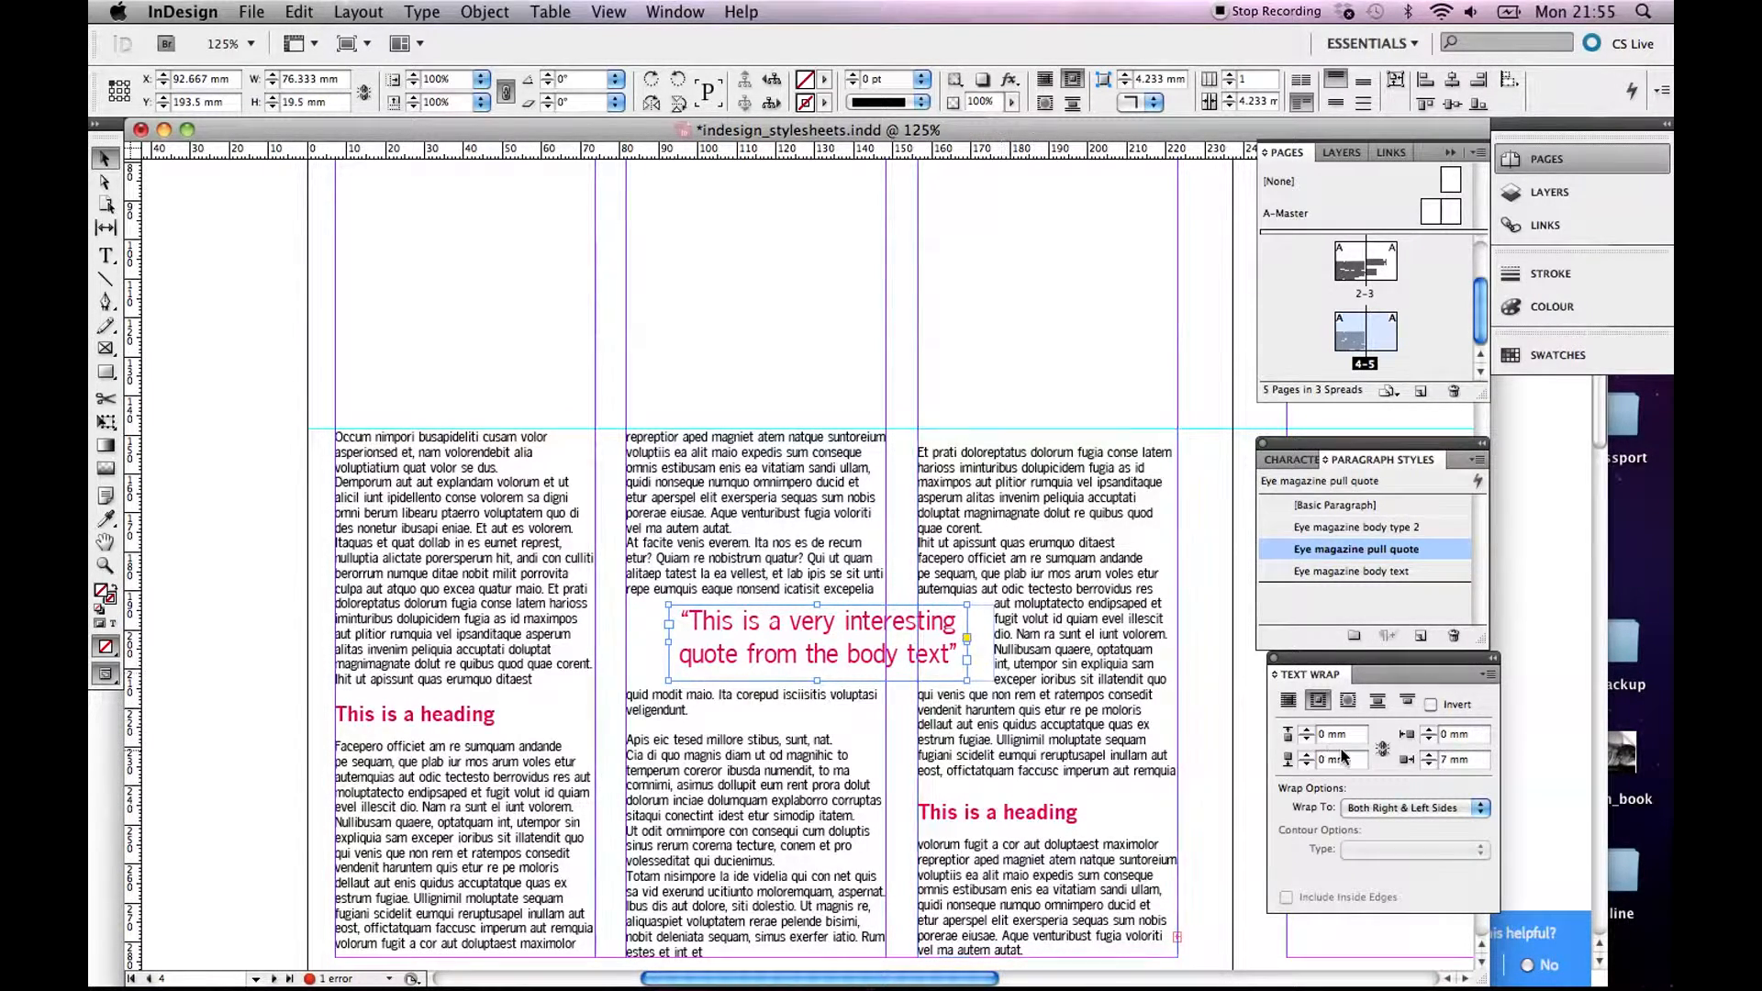
pyautogui.click(1428, 765)
pyautogui.click(1428, 766)
pyautogui.click(1428, 766)
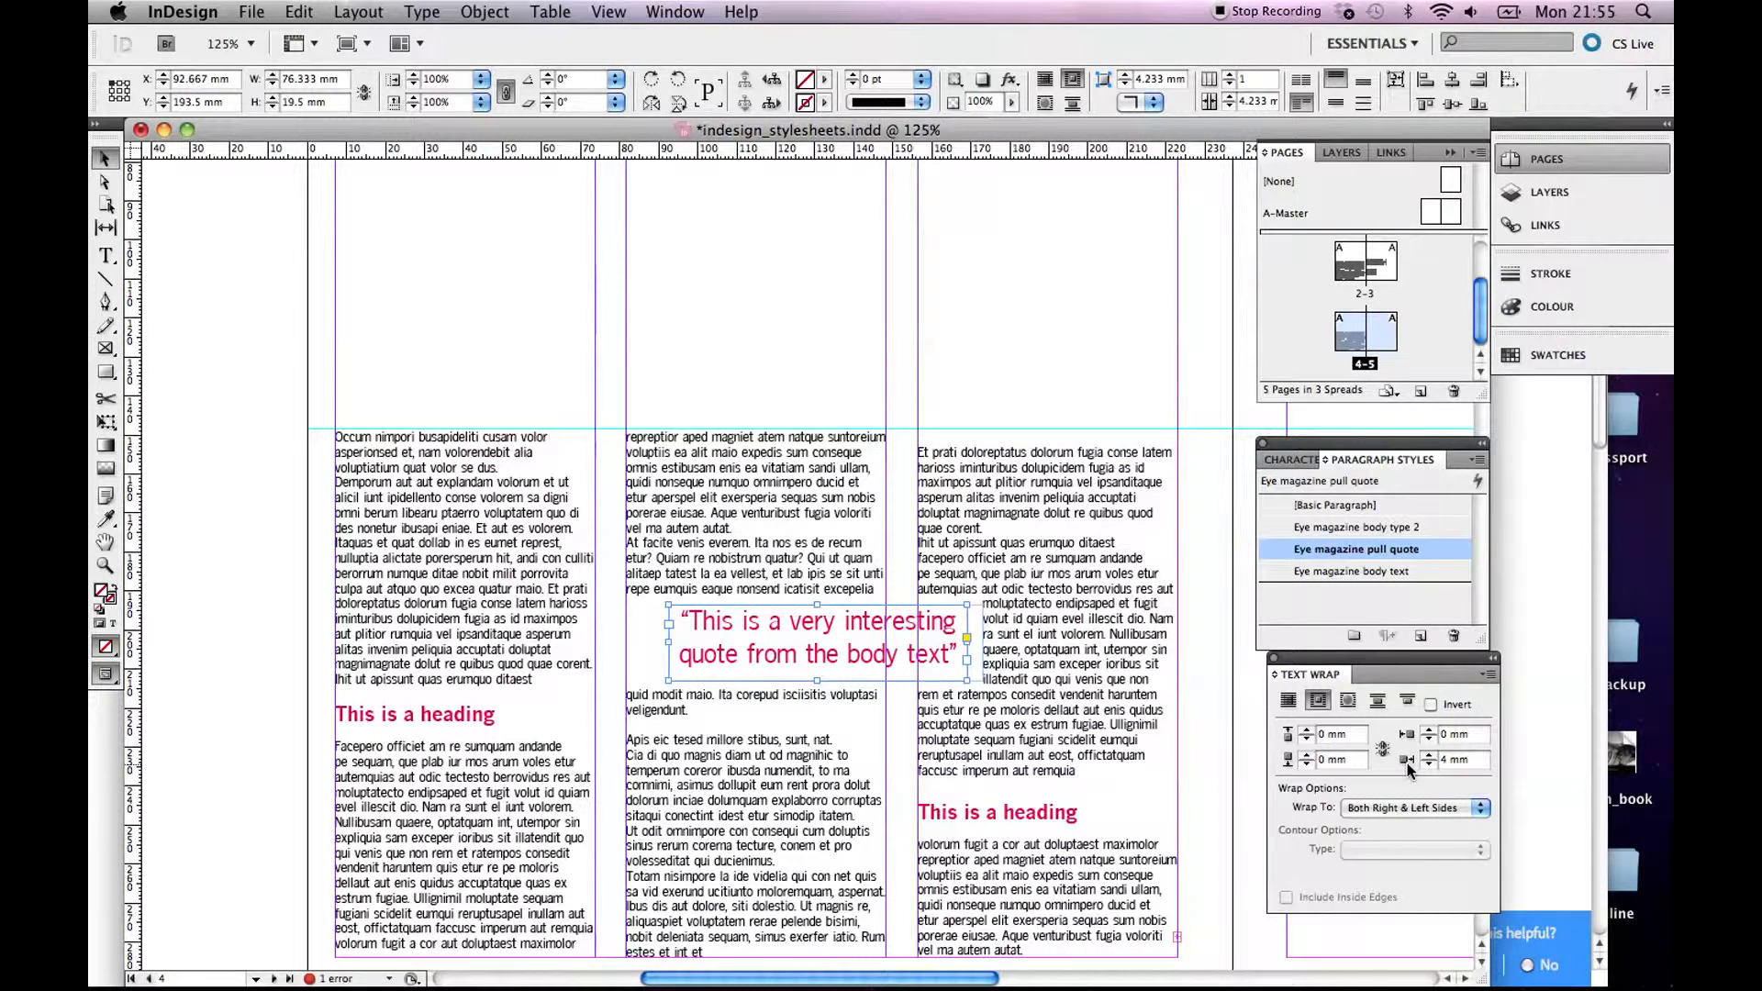
# Step: Set the quote frame's top text wrap offset to 3 mm and its bottom offset to 1 mm
pyautogui.click(1308, 730)
pyautogui.click(1307, 730)
pyautogui.click(1307, 730)
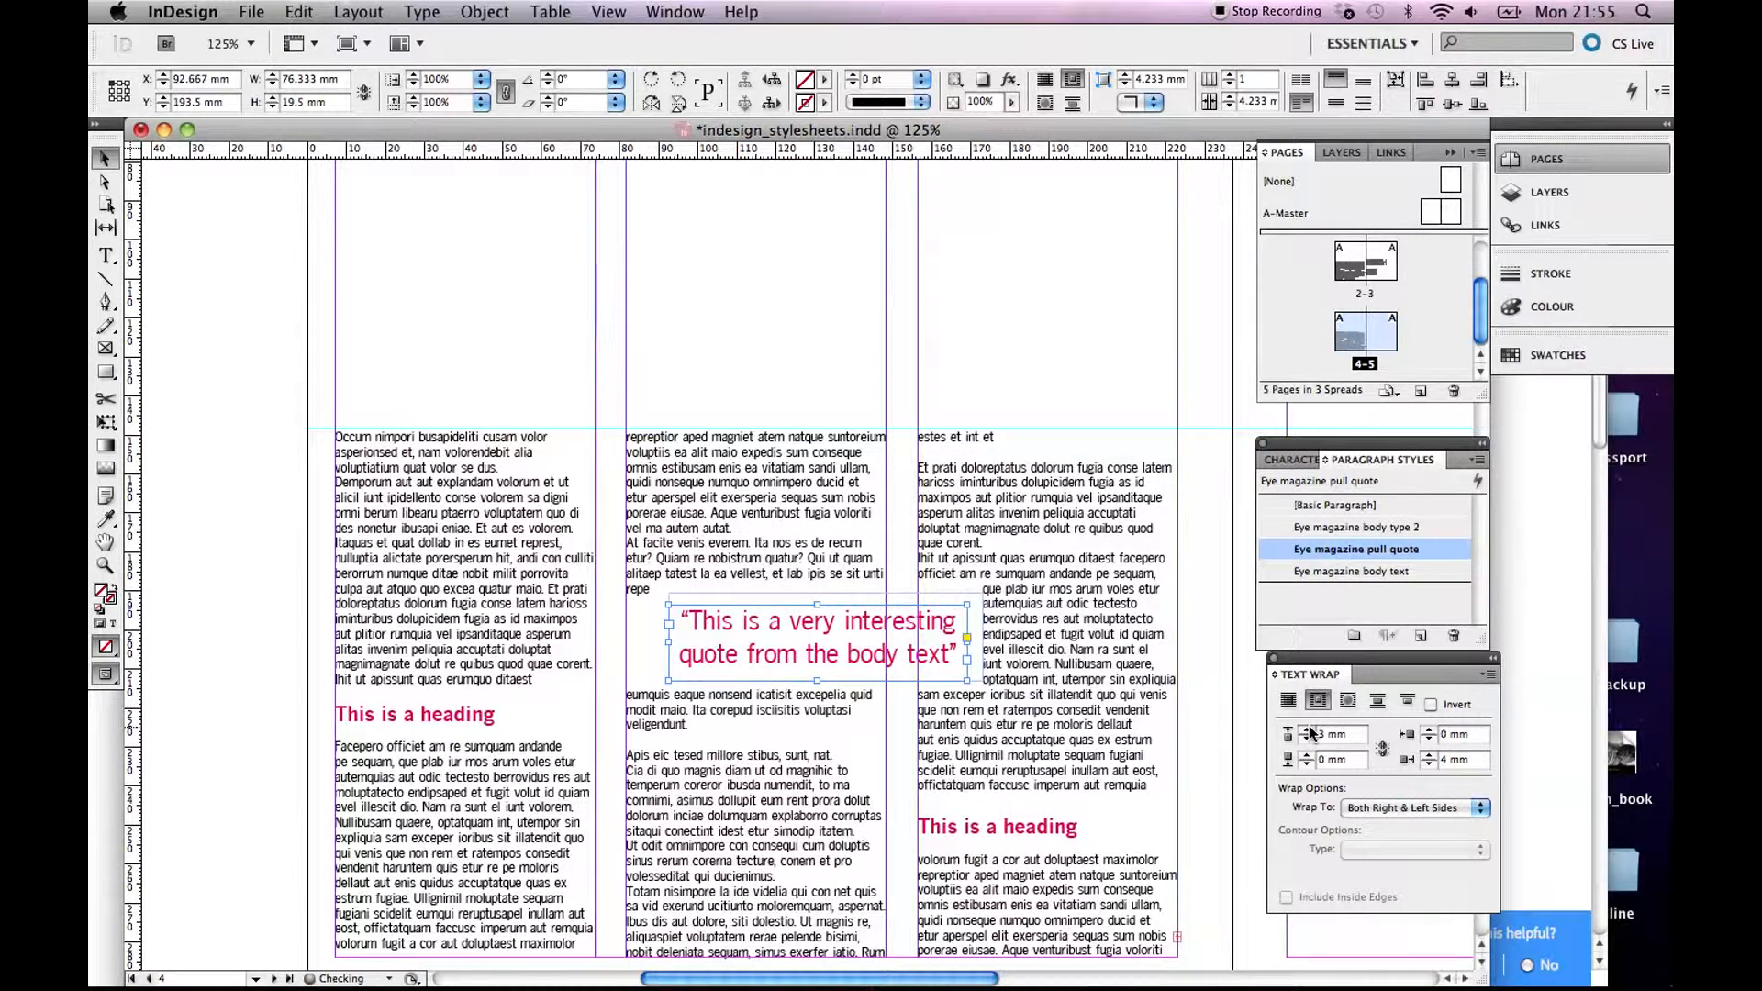
pyautogui.click(1307, 756)
pyautogui.click(1308, 756)
pyautogui.click(1308, 760)
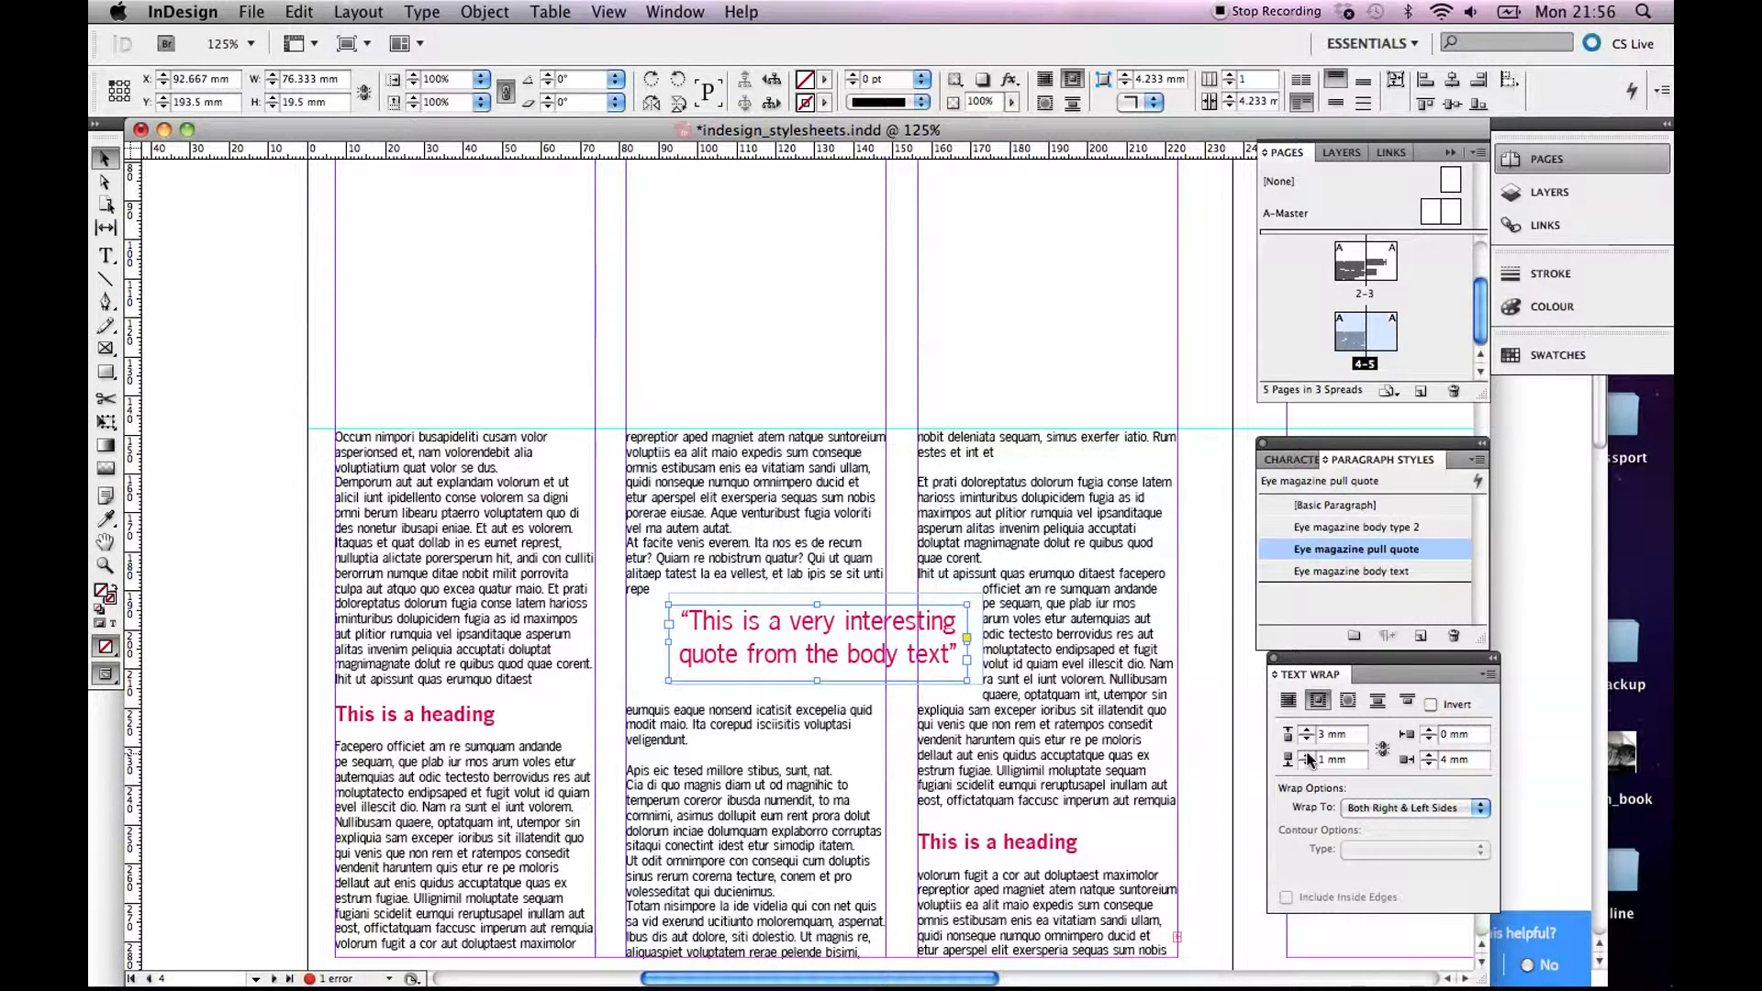
# Step: Set the quote frame's left text wrap offset to 4 mm and deselect the frame
pyautogui.click(1429, 731)
pyautogui.click(1429, 730)
pyautogui.click(1429, 730)
pyautogui.click(1429, 730)
pyautogui.click(727, 295)
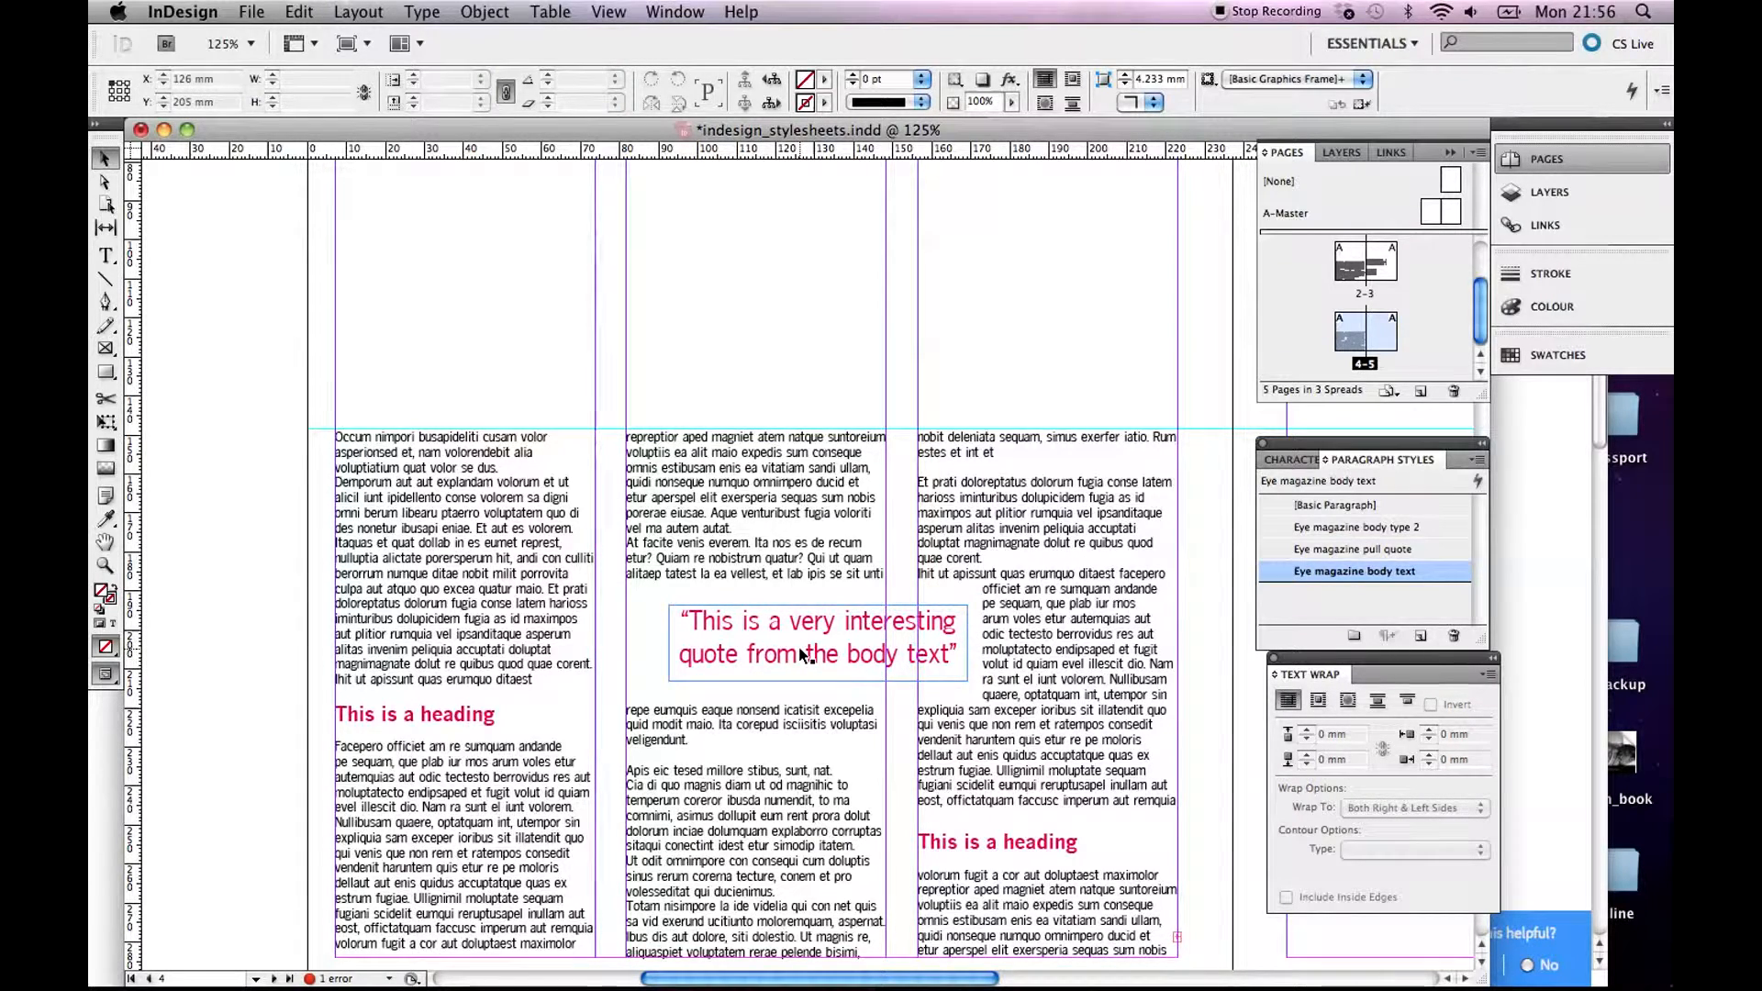
# Step: Move the quote frame back over the middle column and set its bottom text wrap offset to 3 mm
pyautogui.scroll(-2, 602, 558)
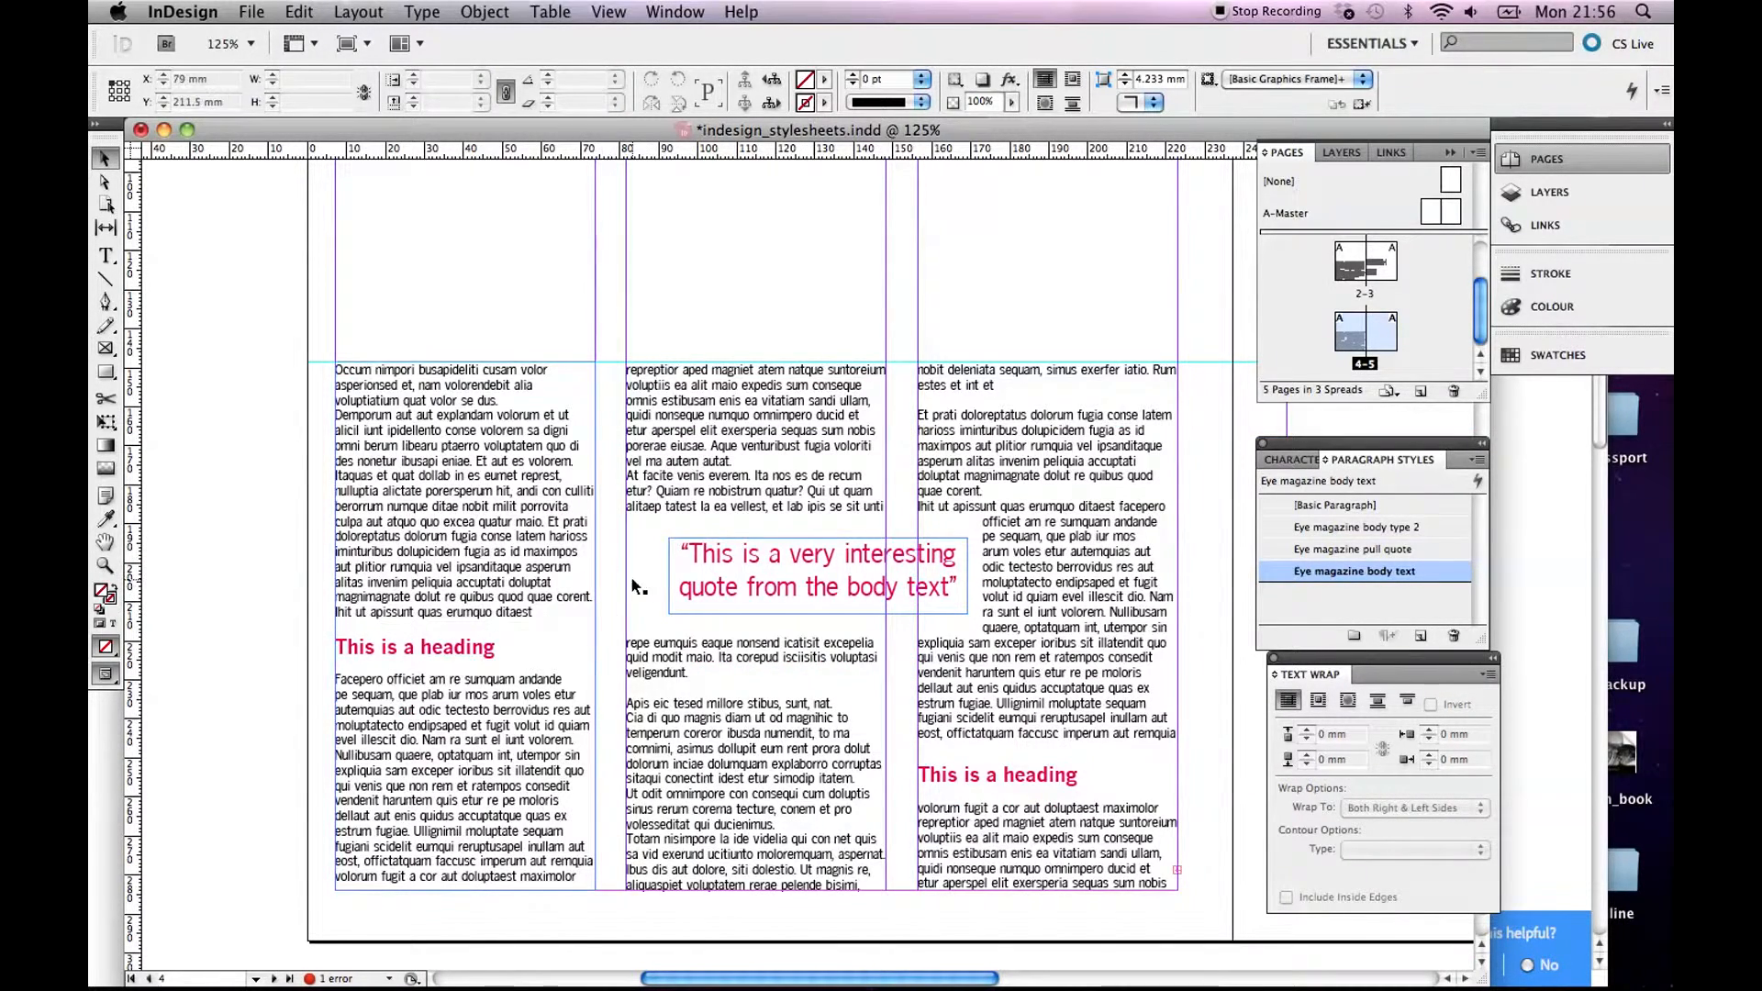
pyautogui.moveTo(714, 585); pyautogui.dragTo(658, 603)
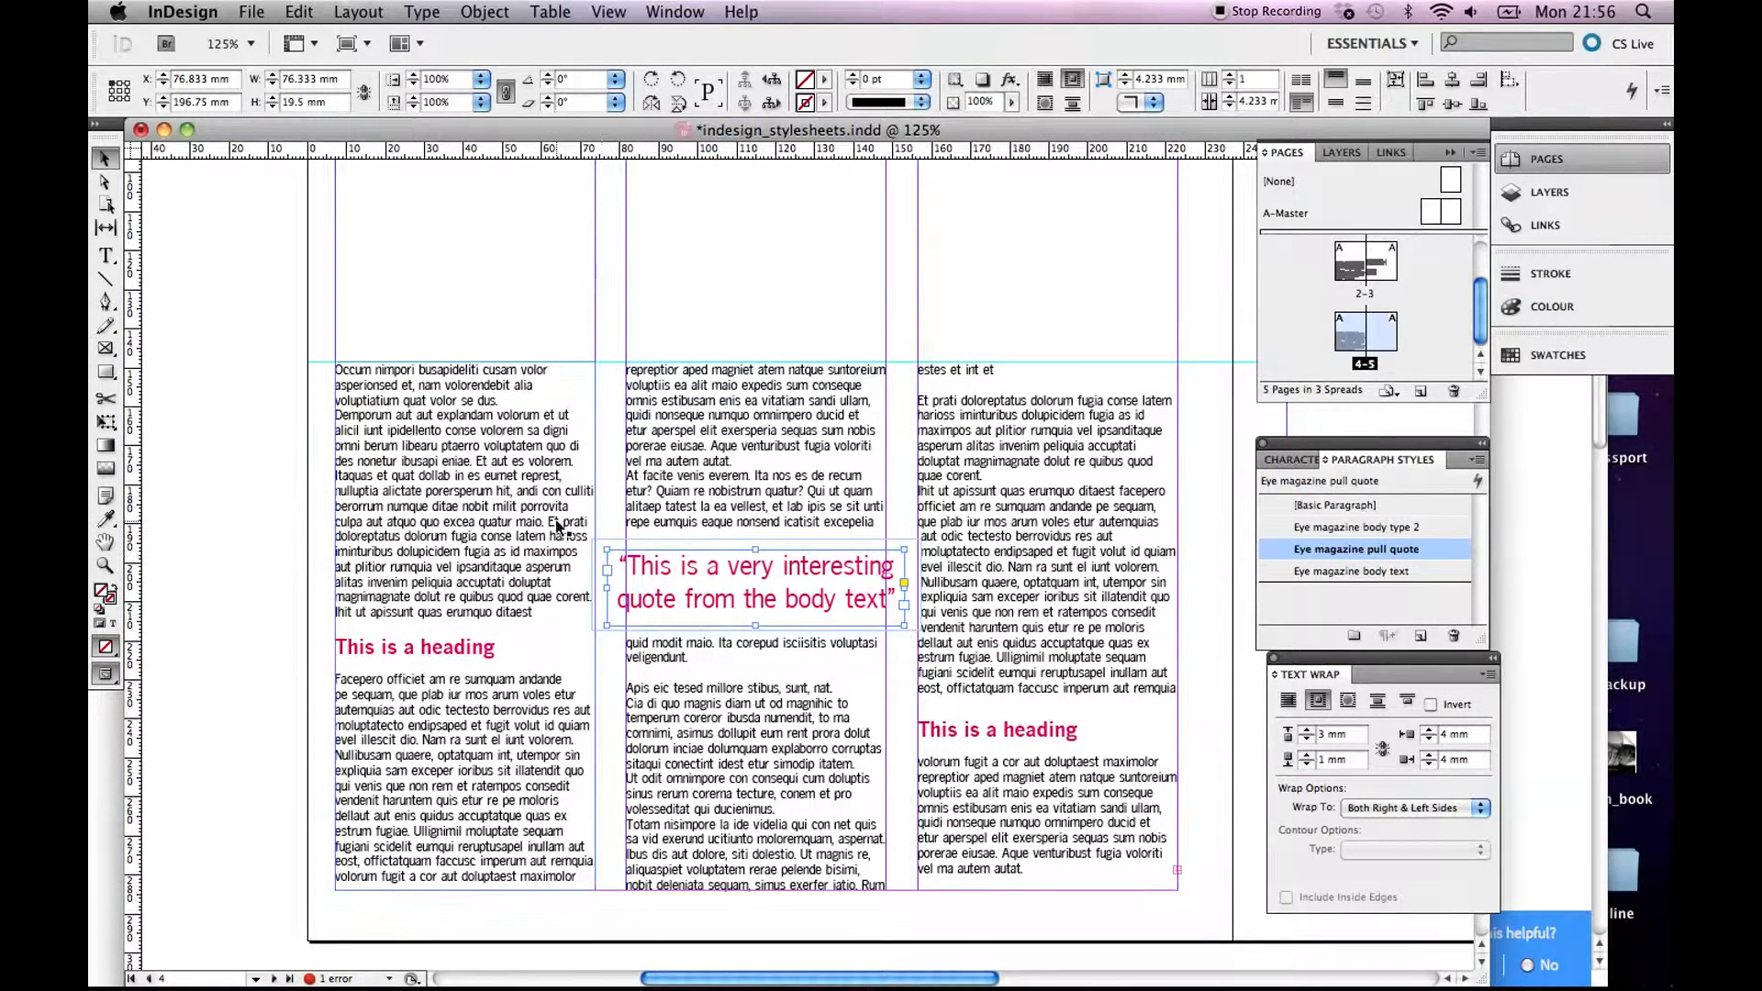
pyautogui.press('super+equal')
pyautogui.press('super+equal')
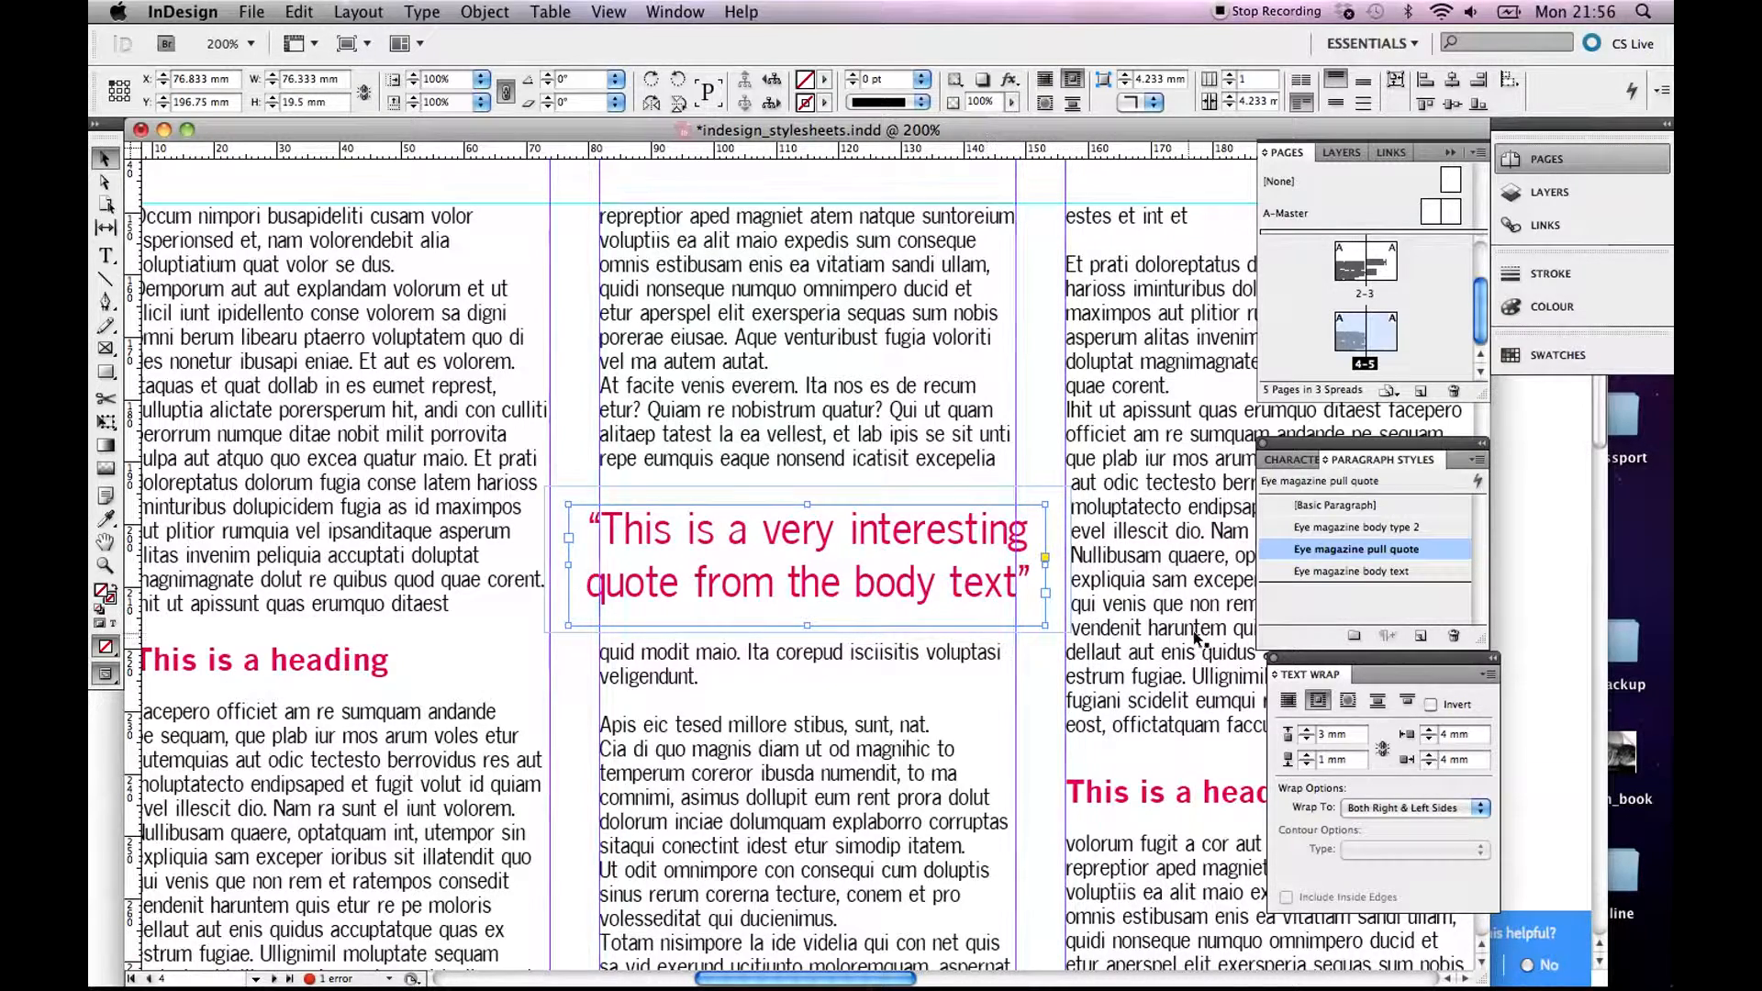
pyautogui.click(1307, 756)
pyautogui.click(1307, 756)
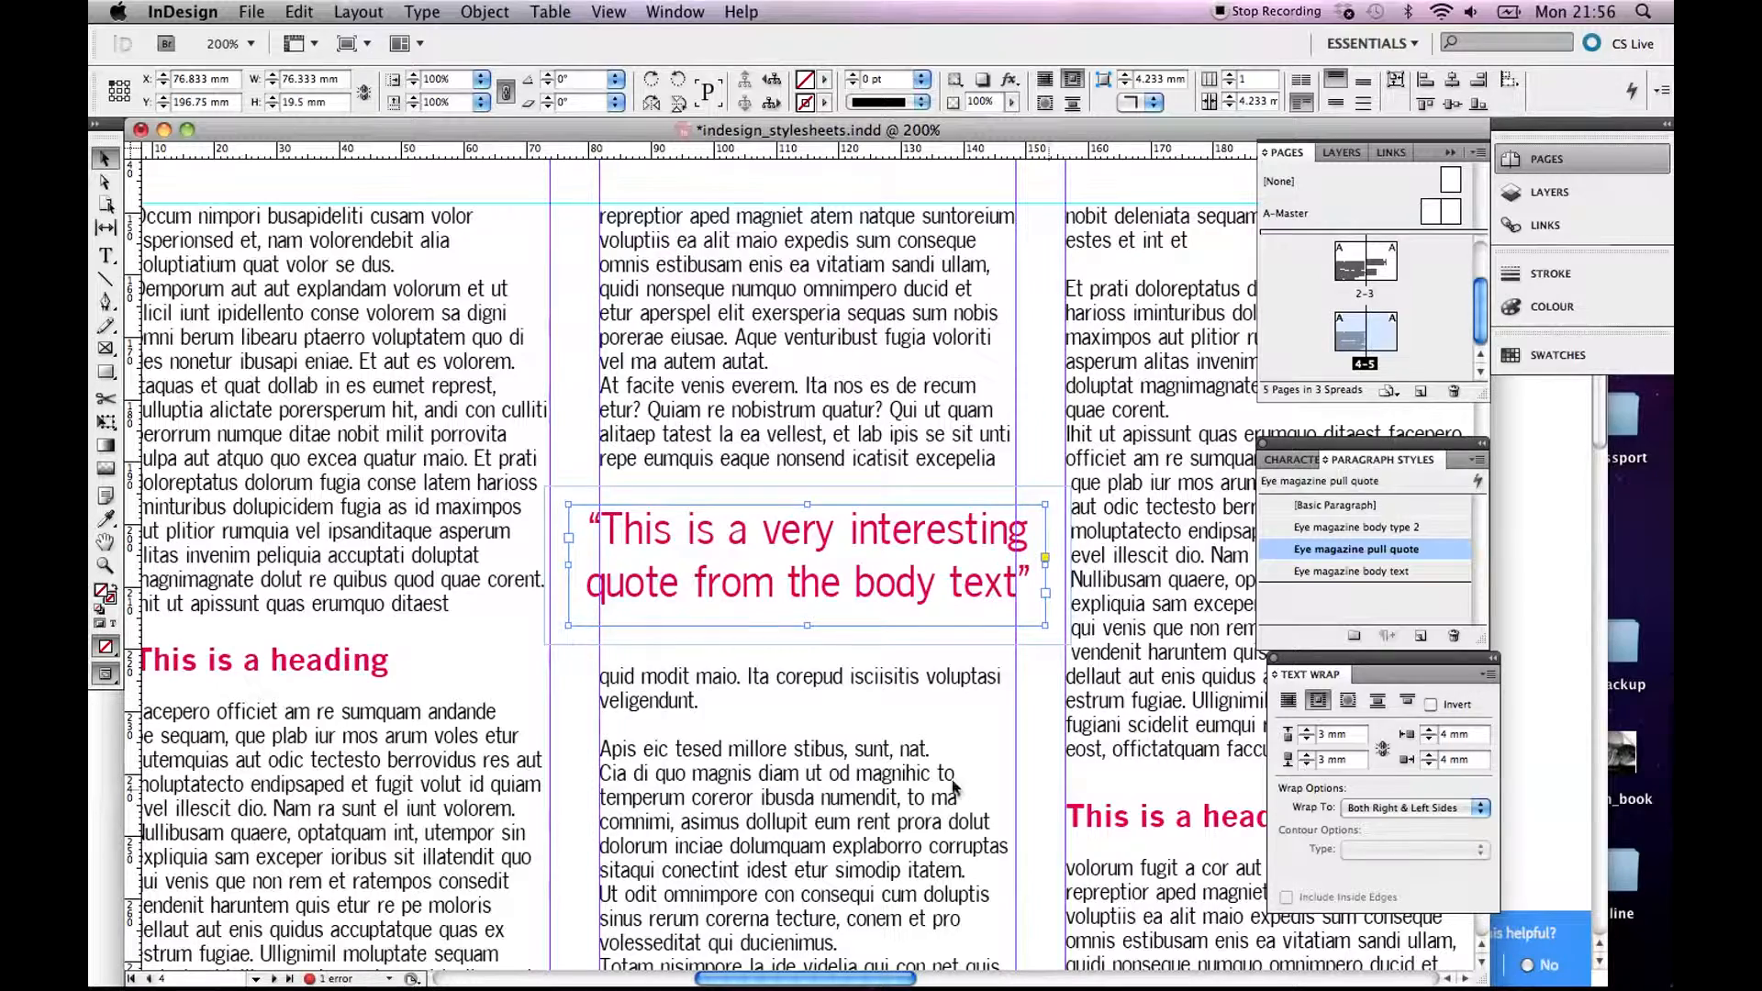